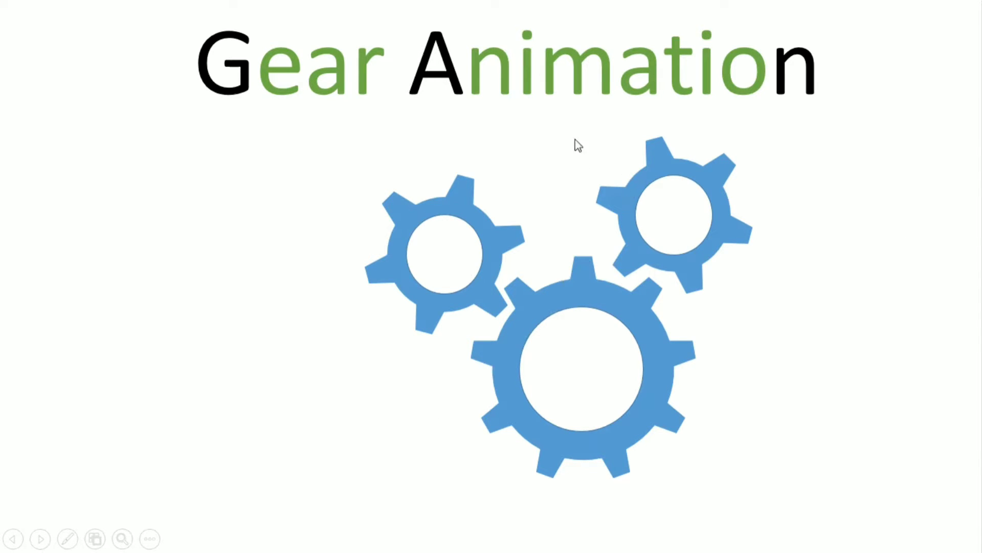
Start the Spin animation in the finished three-gear slideshow preview.
{"action": "left_click", "coordinate": [772, 216]}
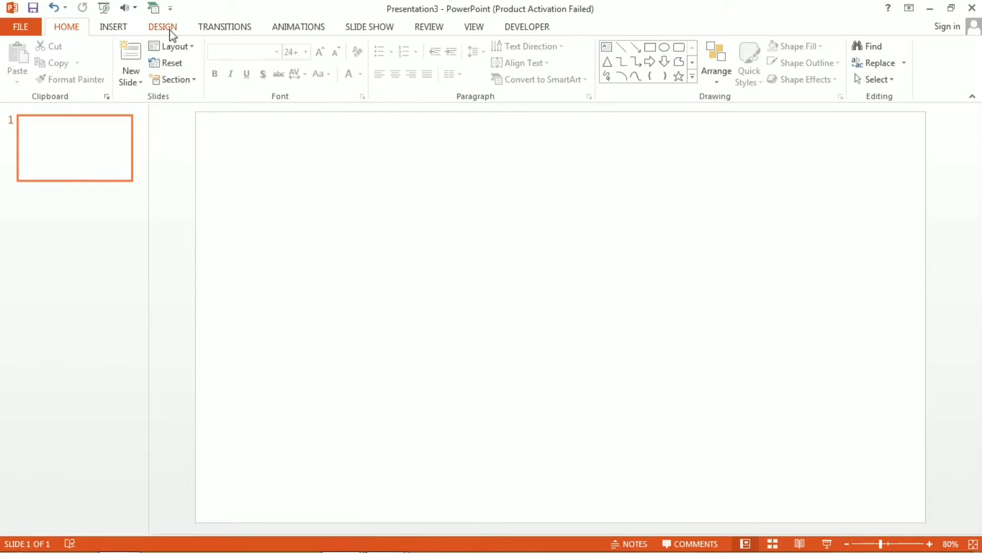
Set the slide to Blank layout and insert a Cycle > Gear SmartArt graphic.
{"action": "left_click", "coordinate": [171, 46]}
{"action": "left_click", "coordinate": [177, 216]}
{"action": "left_click", "coordinate": [113, 27]}
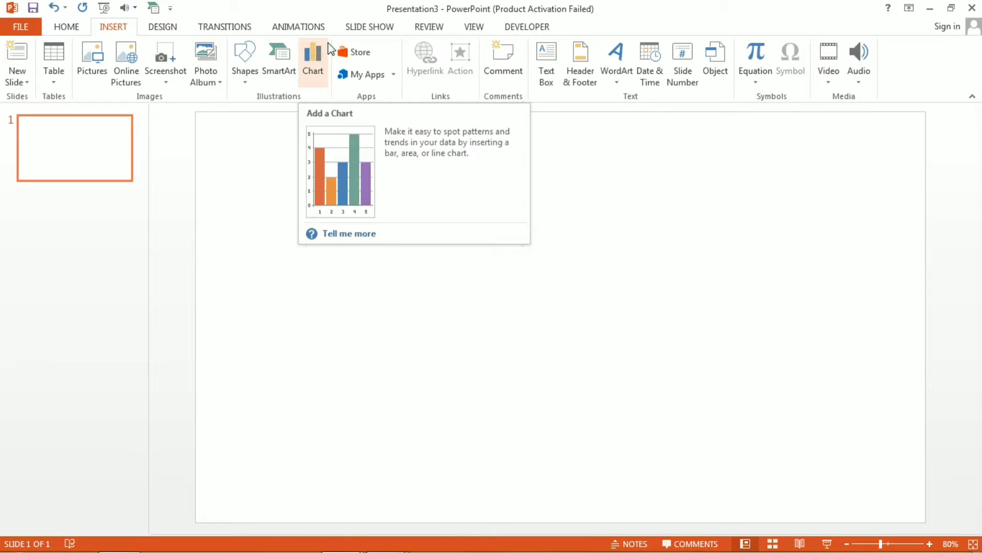
{"action": "left_click", "coordinate": [282, 59]}
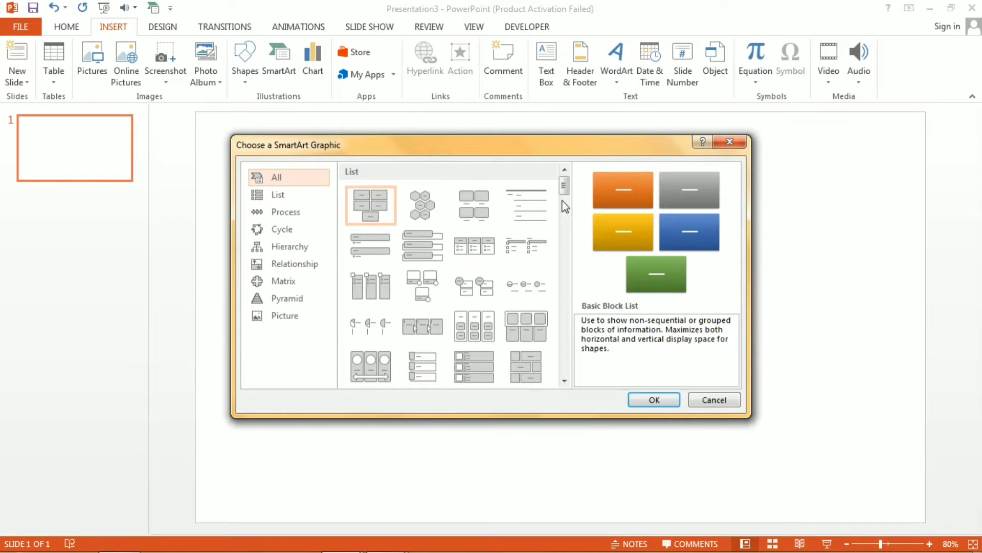
{"action": "mouse_move", "coordinate": [564, 203]}
{"action": "left_mouse_down"}
{"action": "mouse_move", "coordinate": [578, 335]}
{"action": "mouse_move", "coordinate": [577, 269]}
{"action": "left_mouse_up"}
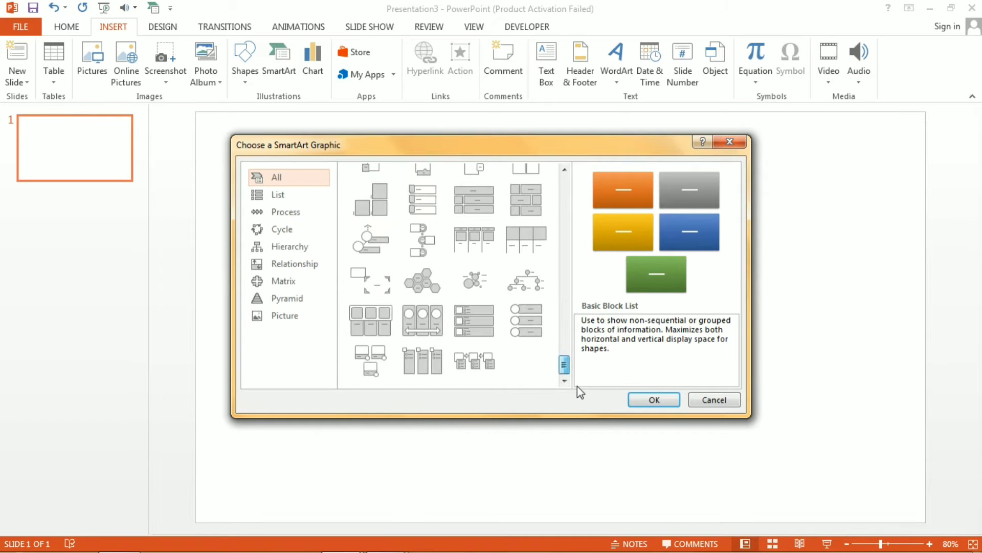
{"action": "left_click_drag", "start_coordinate": [577, 268], "coordinate": [581, 181]}
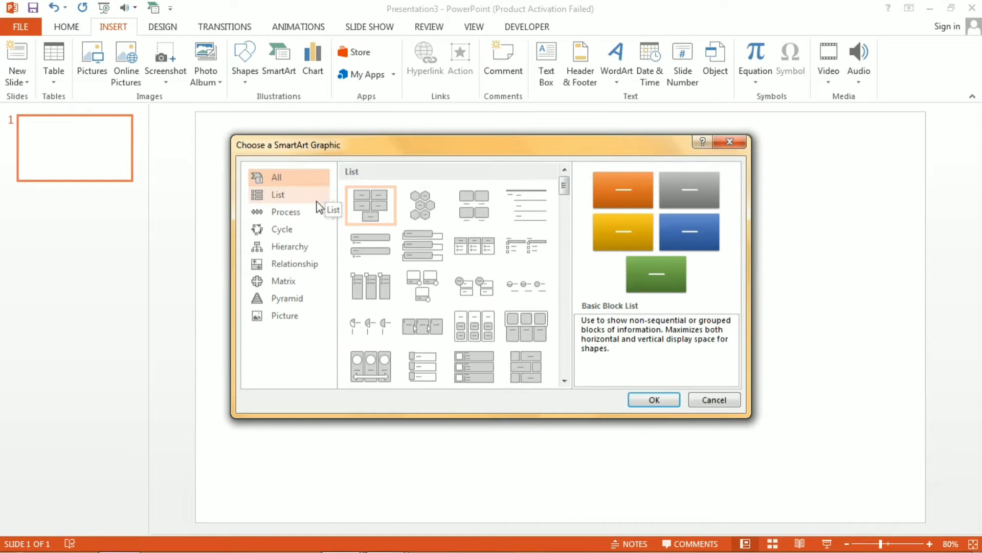
{"action": "left_click", "coordinate": [310, 233]}
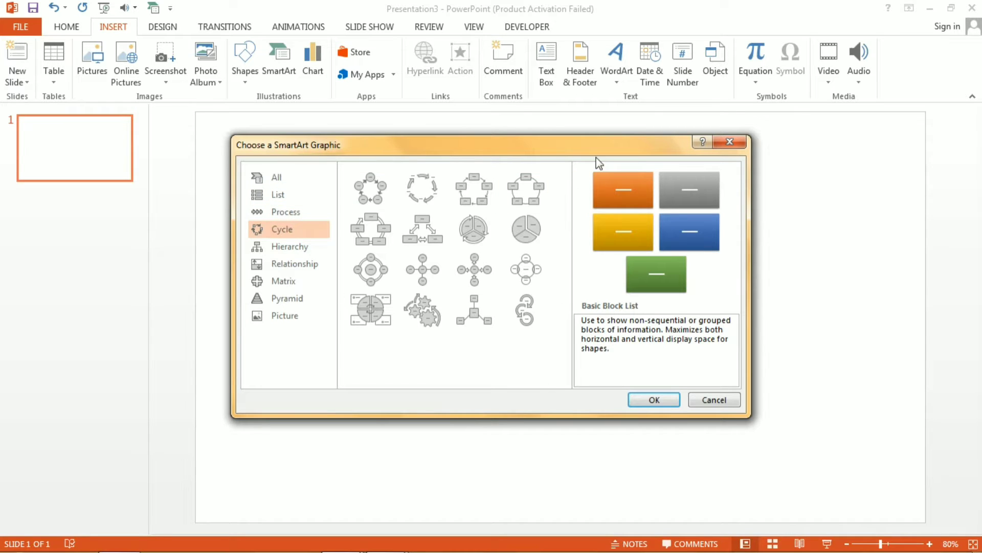
{"action": "left_click", "coordinate": [433, 322]}
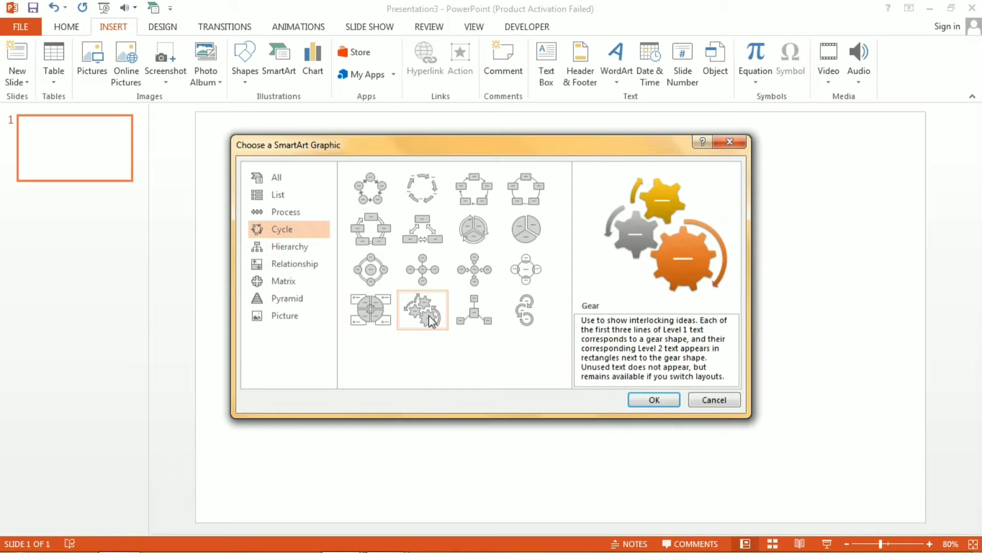
{"action": "double_click", "coordinate": [432, 321]}
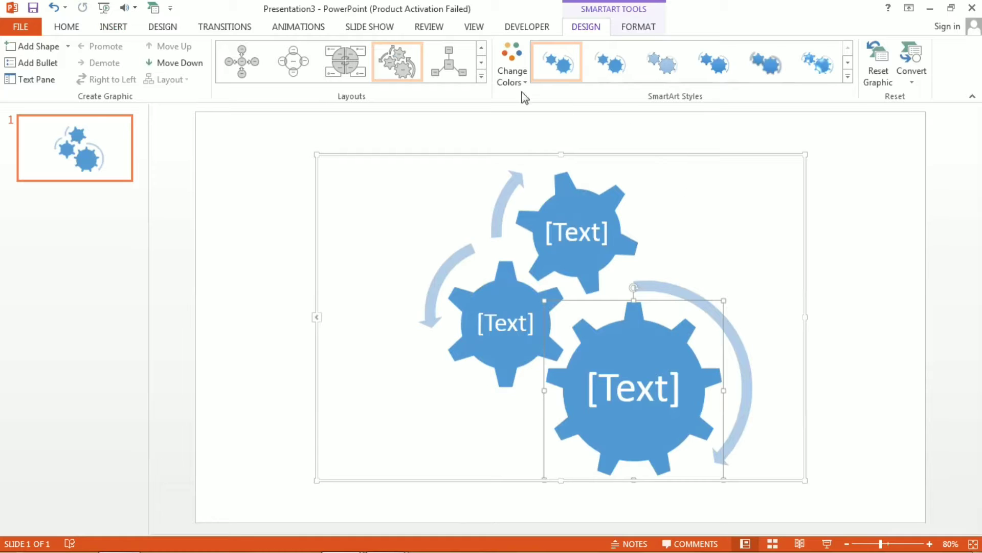
{"action": "left_click", "coordinate": [511, 71]}
{"action": "left_click", "coordinate": [524, 179]}
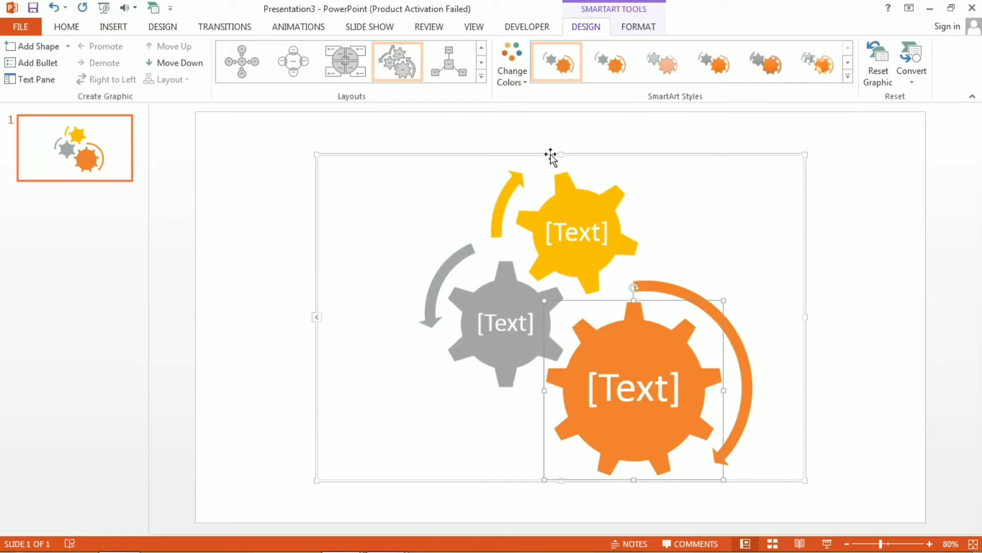
{"action": "left_click", "coordinate": [510, 88]}
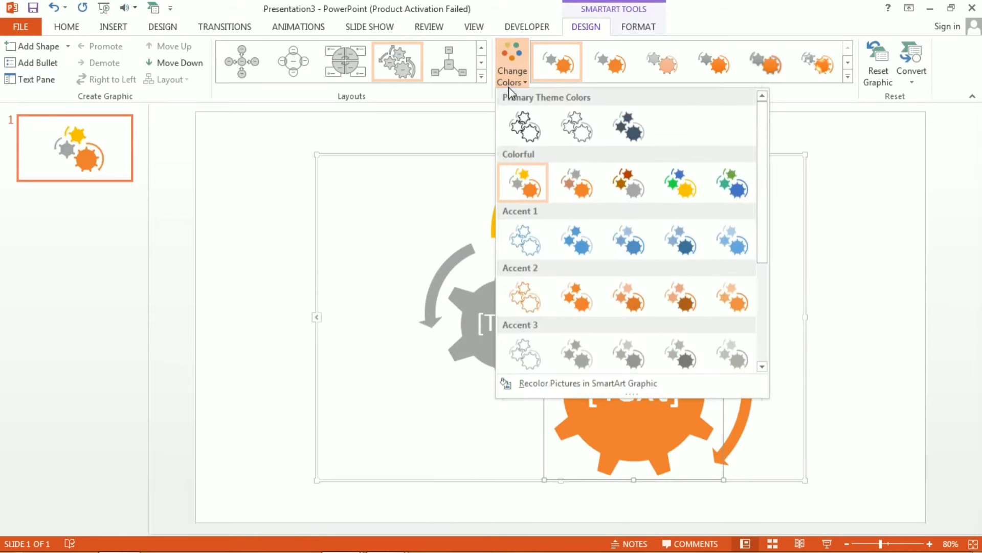
{"action": "left_click", "coordinate": [522, 123]}
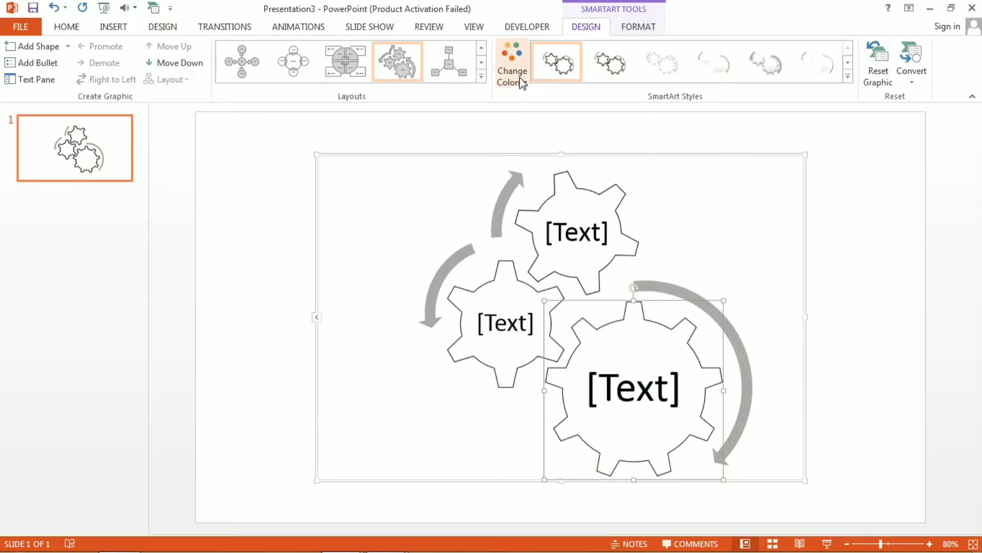
{"action": "key", "text": "ctrl+z"}
{"action": "key", "text": "ctrl+z"}
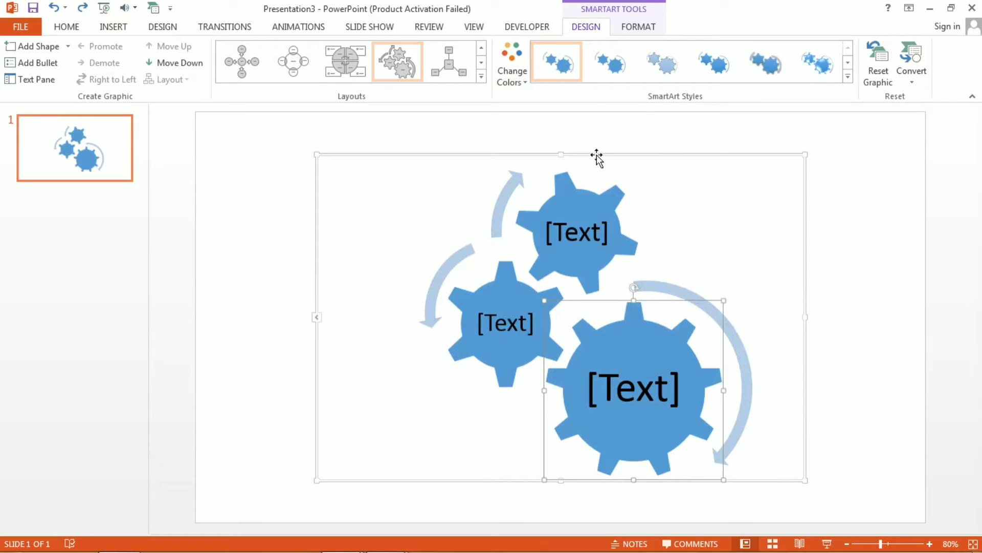
Ungroup the Gear SmartArt twice into separate shapes and shift them left.
{"action": "right_click", "coordinate": [597, 156]}
{"action": "mouse_move", "coordinate": [634, 274]}
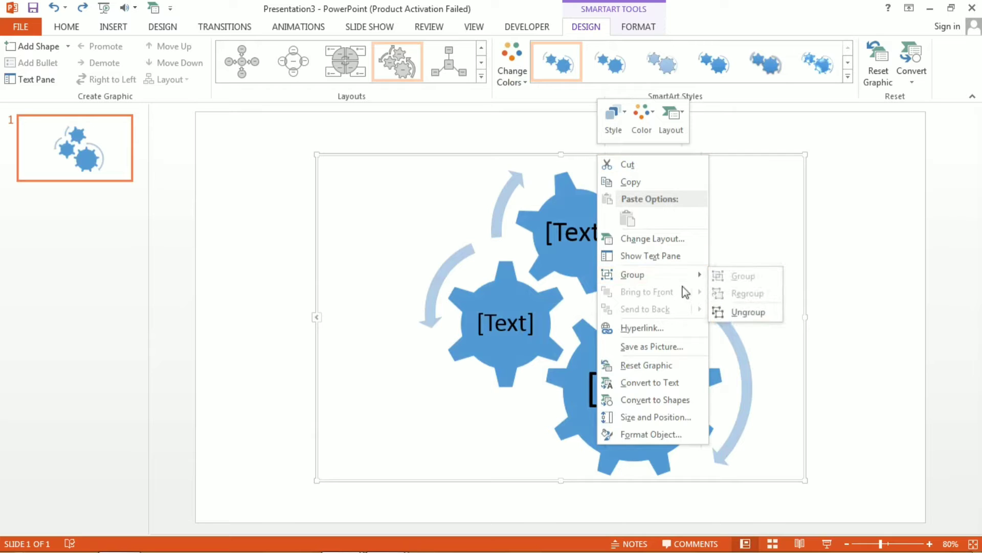
{"action": "left_click", "coordinate": [739, 312]}
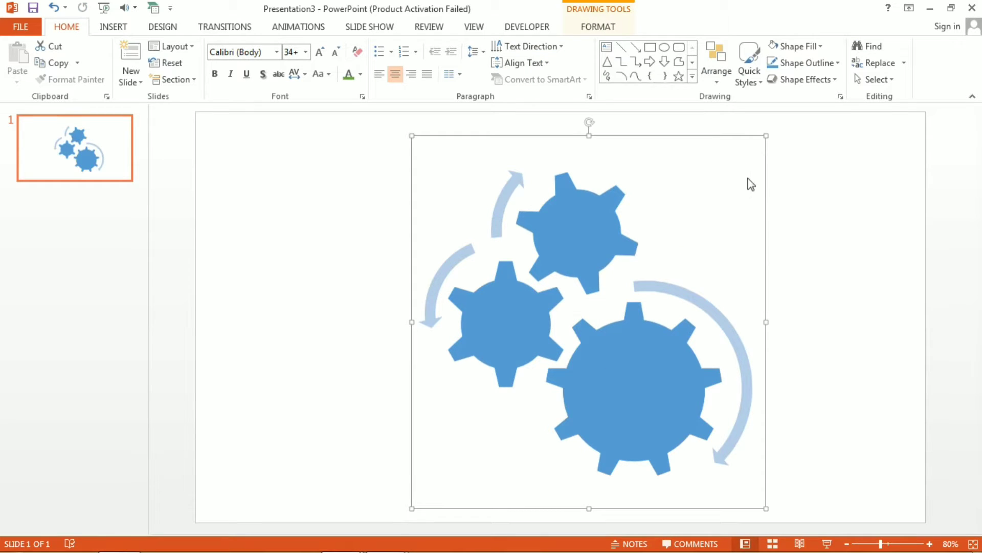
{"action": "right_click", "coordinate": [723, 133]}
{"action": "mouse_move", "coordinate": [758, 216]}
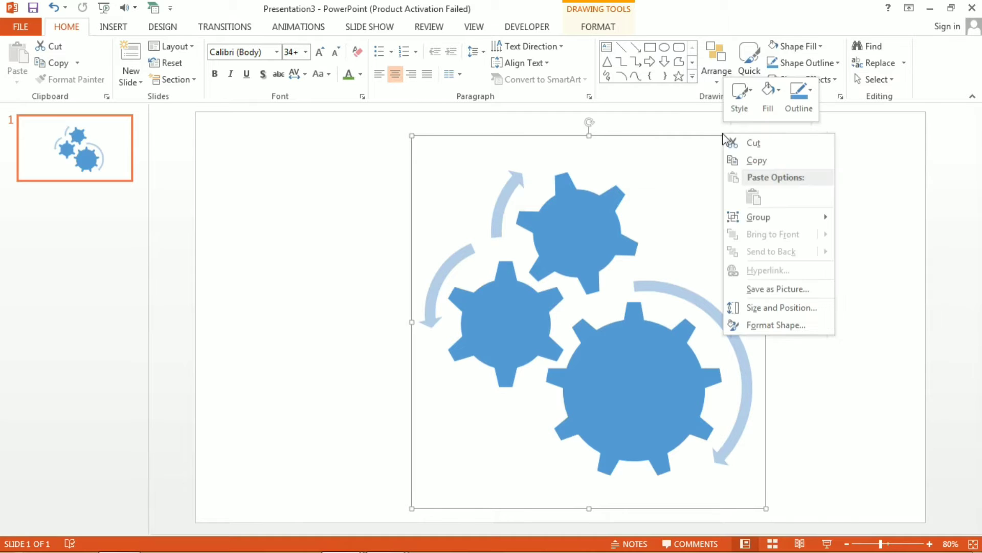
{"action": "left_click", "coordinate": [875, 254]}
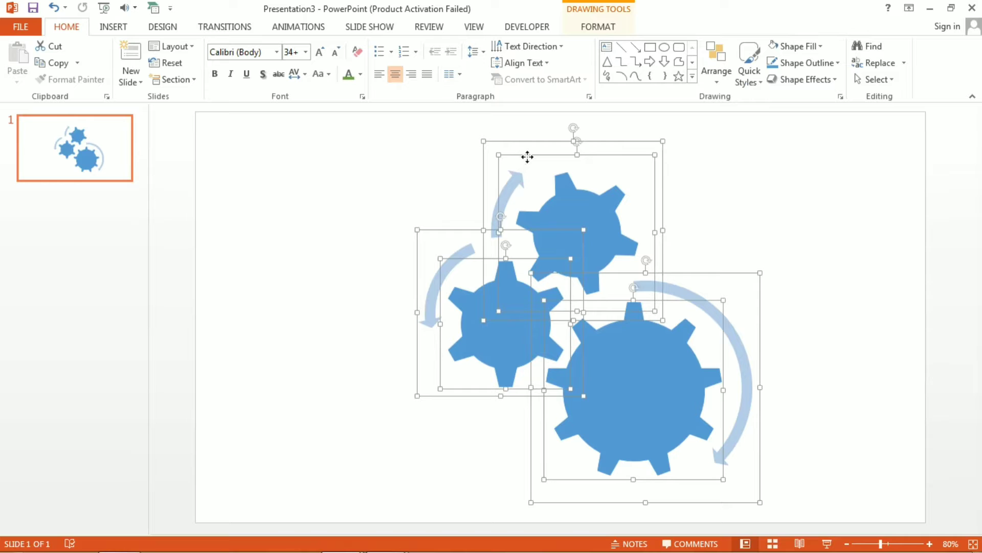
{"action": "left_click_drag", "start_coordinate": [527, 156], "coordinate": [487, 155]}
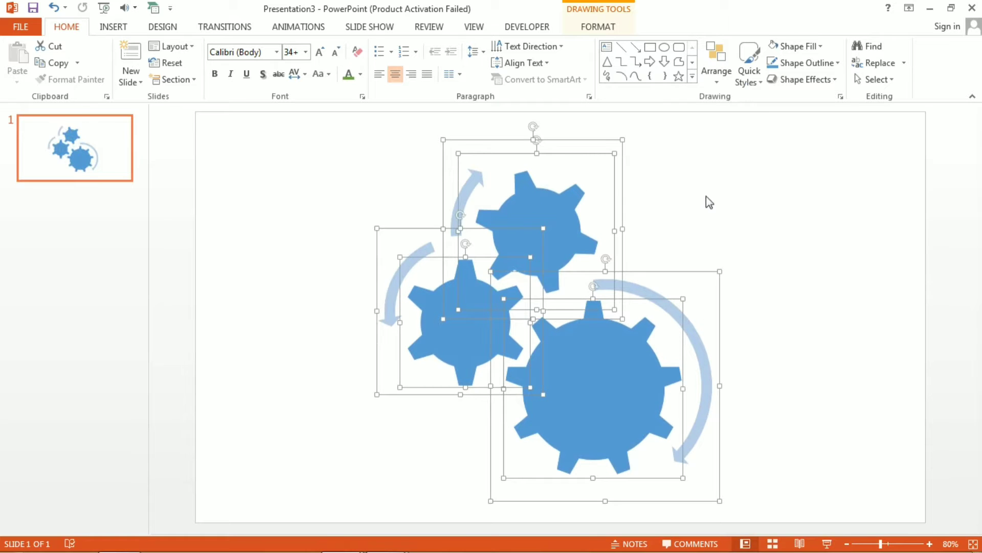
Delete the three curved arrows, leaving only the gear shapes.
{"action": "left_click", "coordinate": [706, 196]}
{"action": "left_click", "coordinate": [474, 186]}
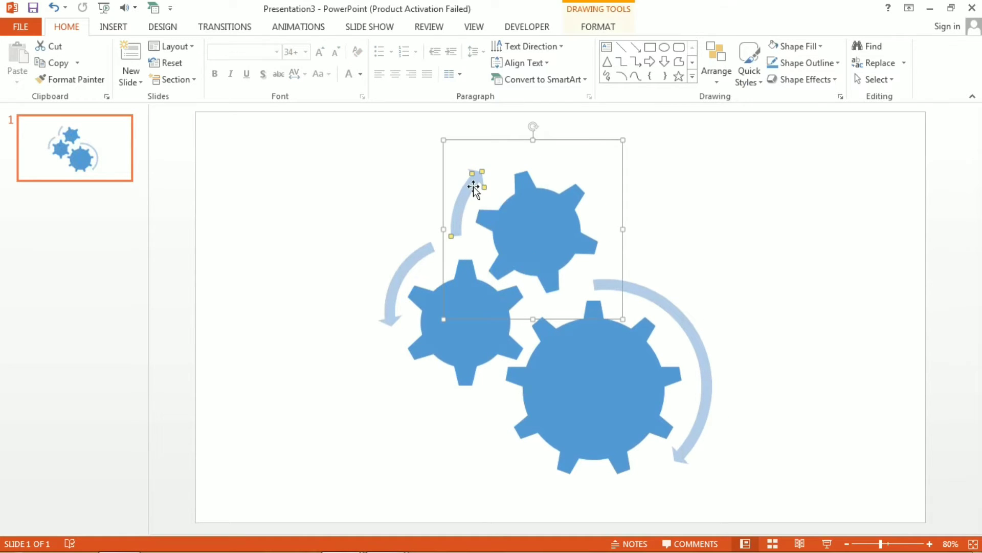
{"action": "key", "text": "Delete"}
{"action": "left_click", "coordinate": [413, 259]}
{"action": "key", "text": "Delete"}
{"action": "left_click", "coordinate": [611, 279]}
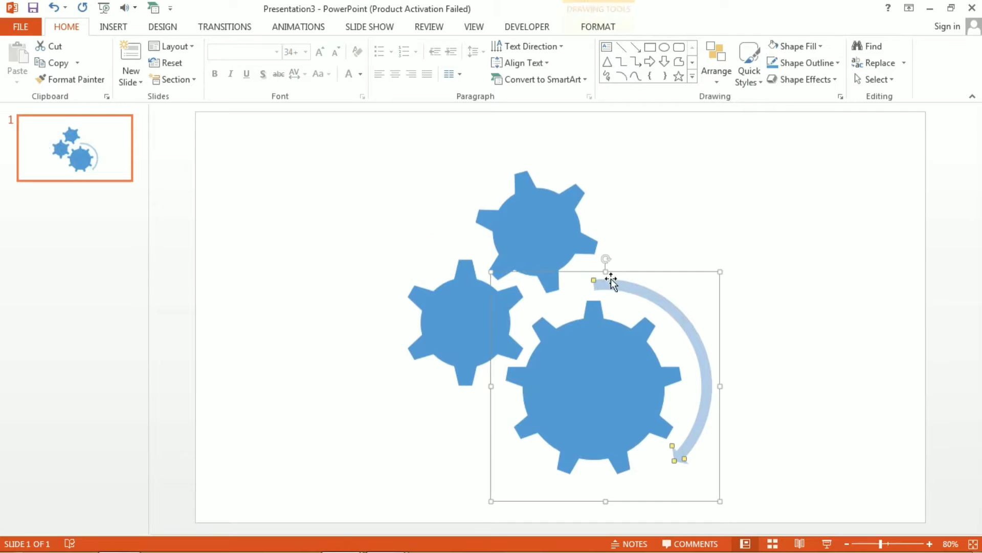
{"action": "key", "text": "Delete"}
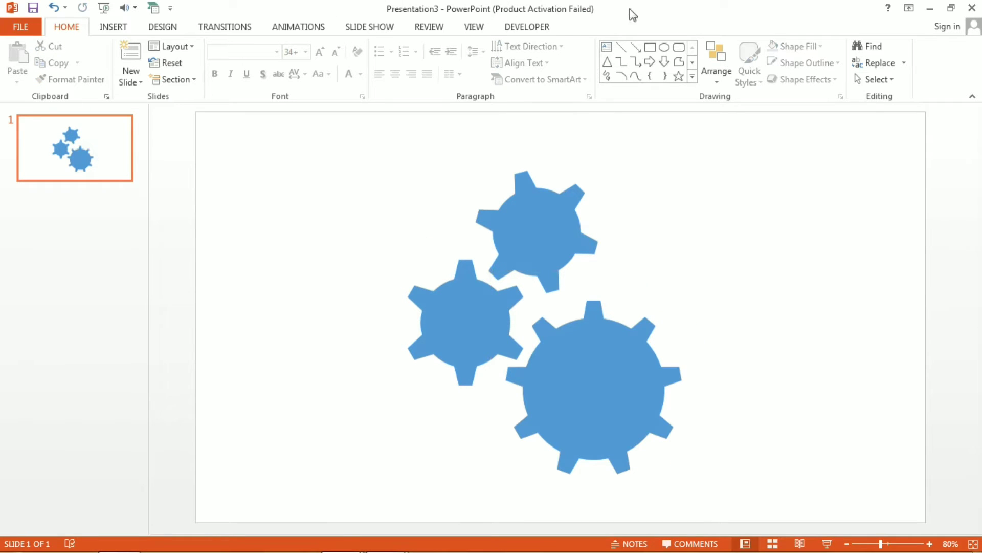
Move the top gear right, and shift and slightly rotate the left gear to mesh.
{"action": "mouse_move", "coordinate": [550, 191]}
{"action": "left_mouse_down"}
{"action": "mouse_move", "coordinate": [671, 193]}
{"action": "mouse_move", "coordinate": [682, 230]}
{"action": "left_mouse_up"}
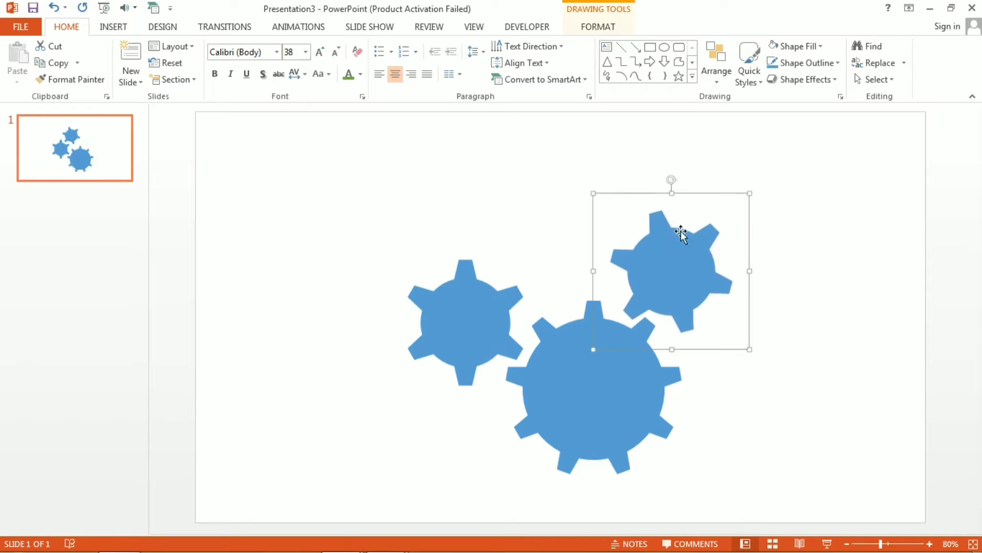
{"action": "left_click_drag", "start_coordinate": [466, 307], "coordinate": [494, 296]}
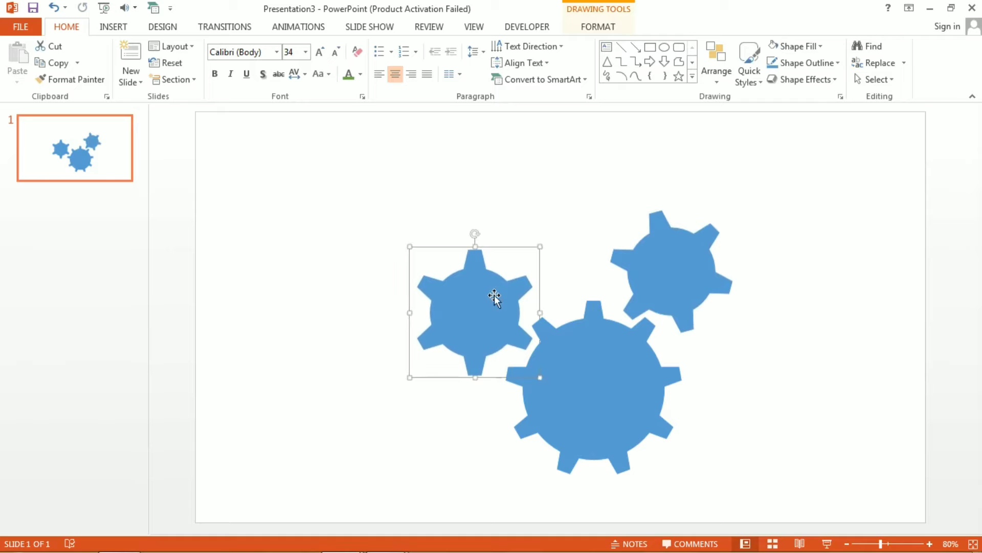
{"action": "left_click_drag", "start_coordinate": [476, 234], "coordinate": [485, 234]}
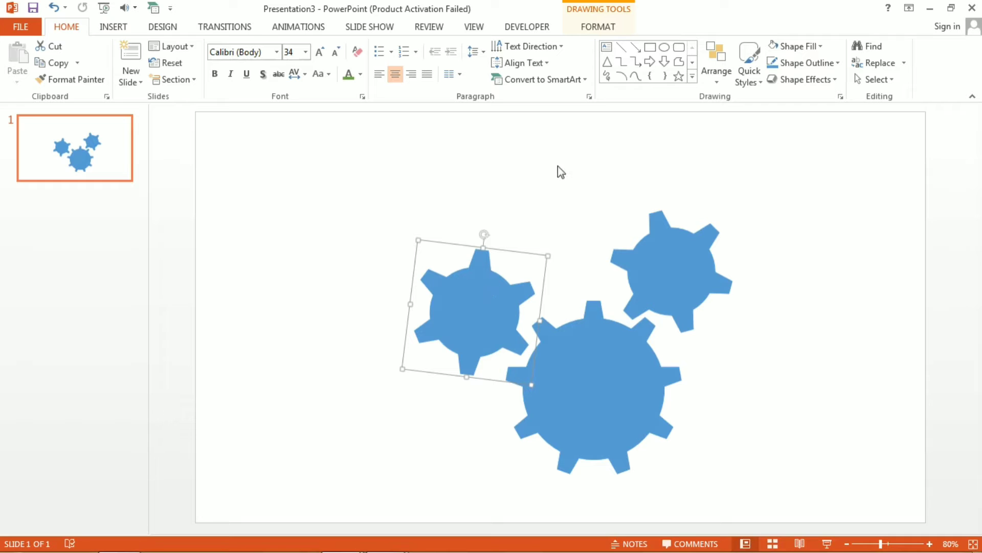
{"action": "left_click", "coordinate": [586, 208]}
Draw a circle at the upper-right gear's centre and copy it into the other two gears.
{"action": "left_click", "coordinate": [693, 75]}
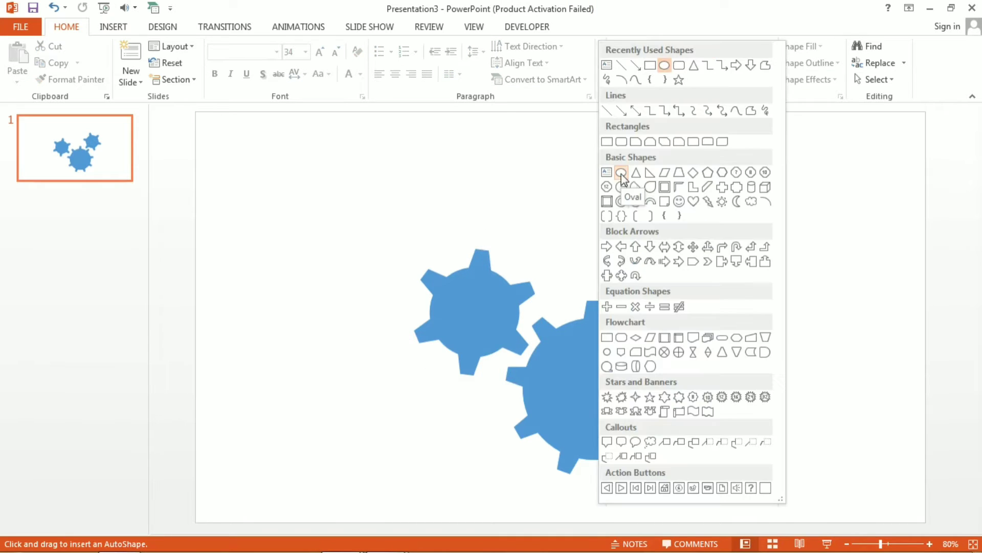
{"action": "left_click", "coordinate": [621, 175]}
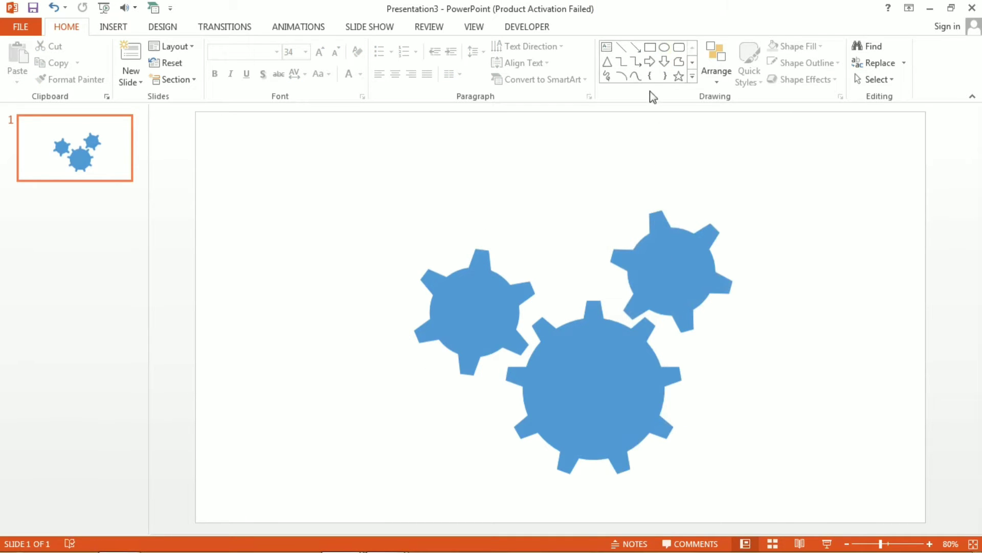
{"action": "left_click", "coordinate": [663, 46]}
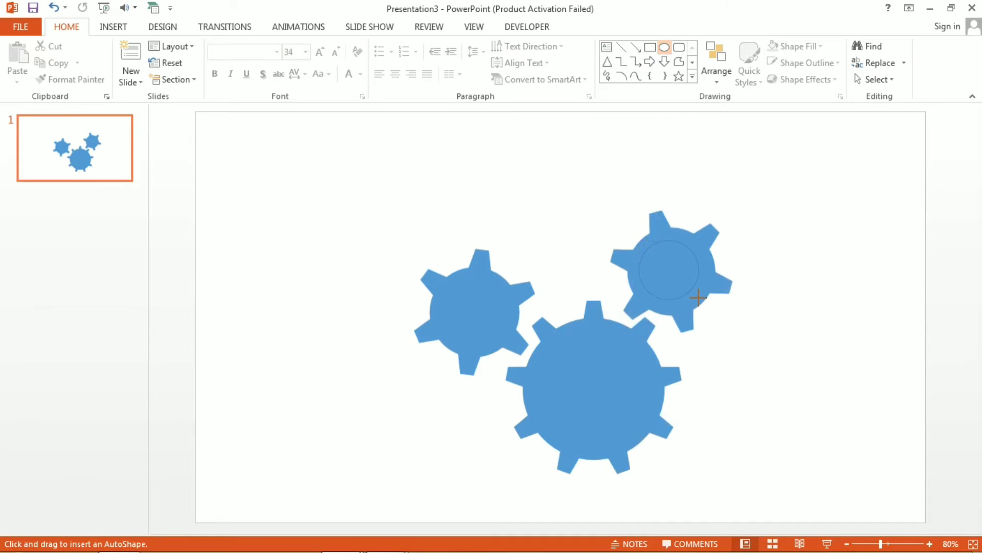
{"action": "mouse_move", "coordinate": [690, 293]}
{"action": "left_mouse_down"}
{"action": "mouse_move", "coordinate": [830, 379]}
{"action": "mouse_move", "coordinate": [748, 299]}
{"action": "mouse_move", "coordinate": [701, 272]}
{"action": "left_mouse_up"}
{"action": "key", "text": "shift"}
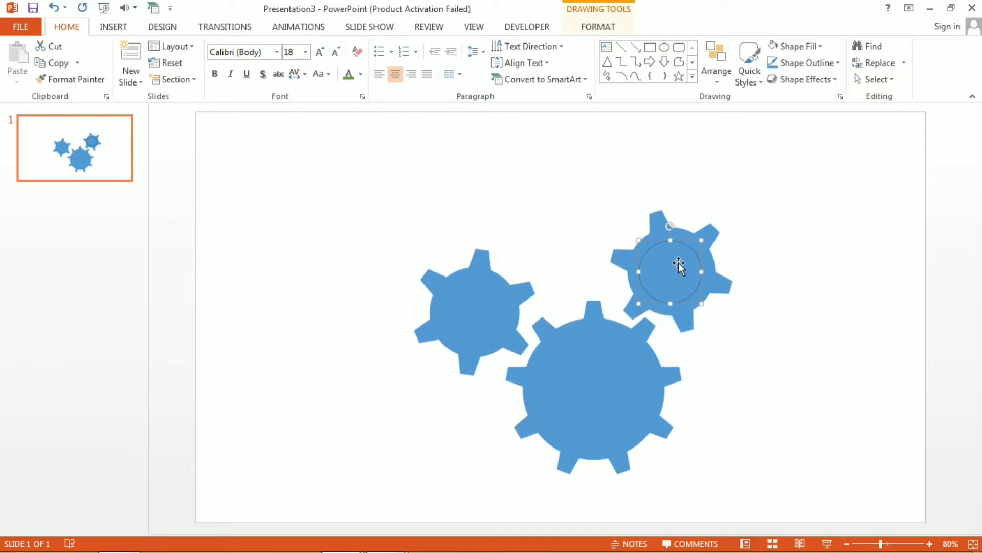
{"action": "mouse_move", "coordinate": [678, 262]}
{"action": "left_mouse_down"}
{"action": "mouse_move", "coordinate": [528, 305]}
{"action": "mouse_move", "coordinate": [483, 305]}
{"action": "left_mouse_up"}
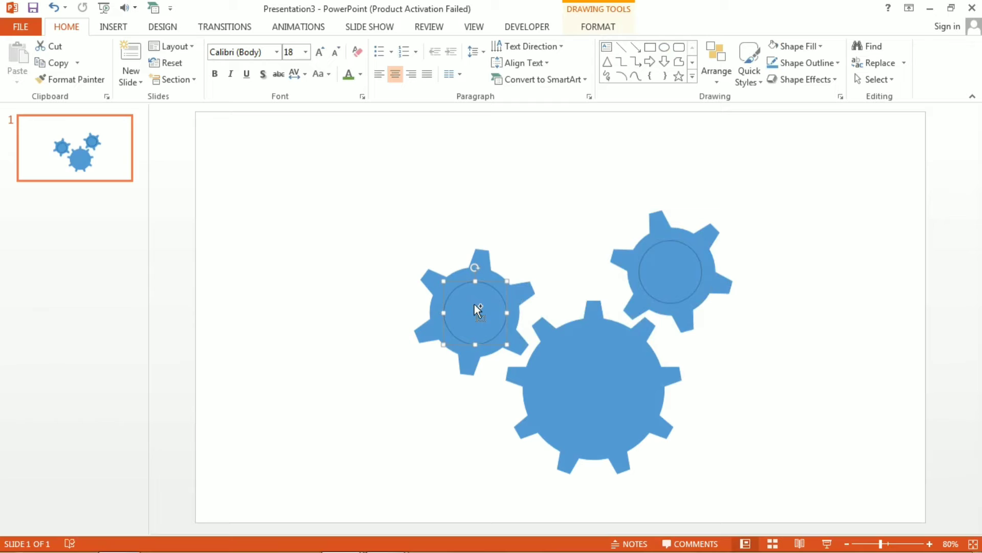
{"action": "key", "text": "ctrl+v"}
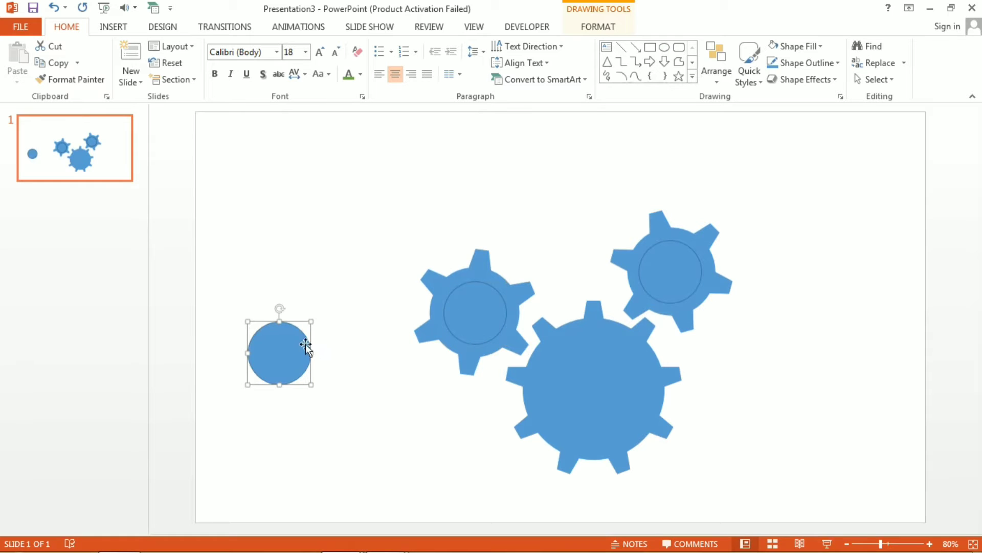
{"action": "mouse_move", "coordinate": [305, 344]}
{"action": "left_mouse_down"}
{"action": "mouse_move", "coordinate": [607, 384]}
{"action": "mouse_move", "coordinate": [584, 384]}
{"action": "mouse_move", "coordinate": [655, 447]}
{"action": "mouse_move", "coordinate": [627, 412]}
{"action": "left_mouse_up"}
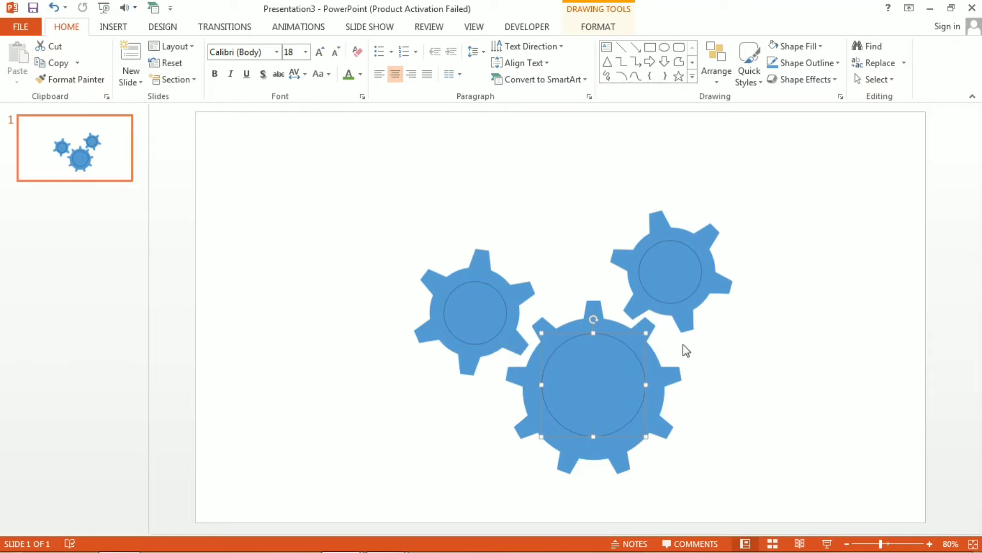
Fill all three centre circles with white.
{"action": "left_click", "coordinate": [671, 277], "text": "shift"}
{"action": "left_click", "coordinate": [498, 309], "text": "shift"}
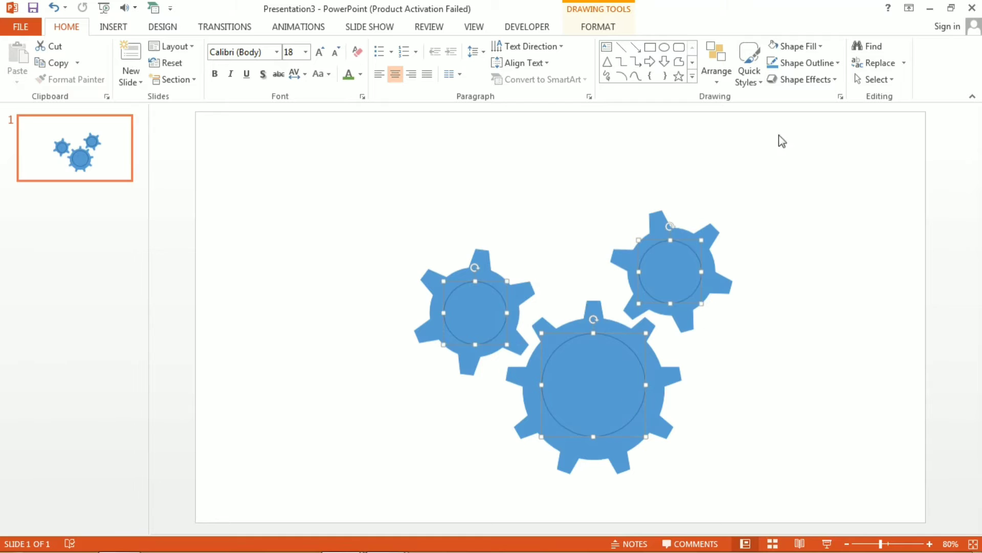
{"action": "left_click", "coordinate": [772, 47]}
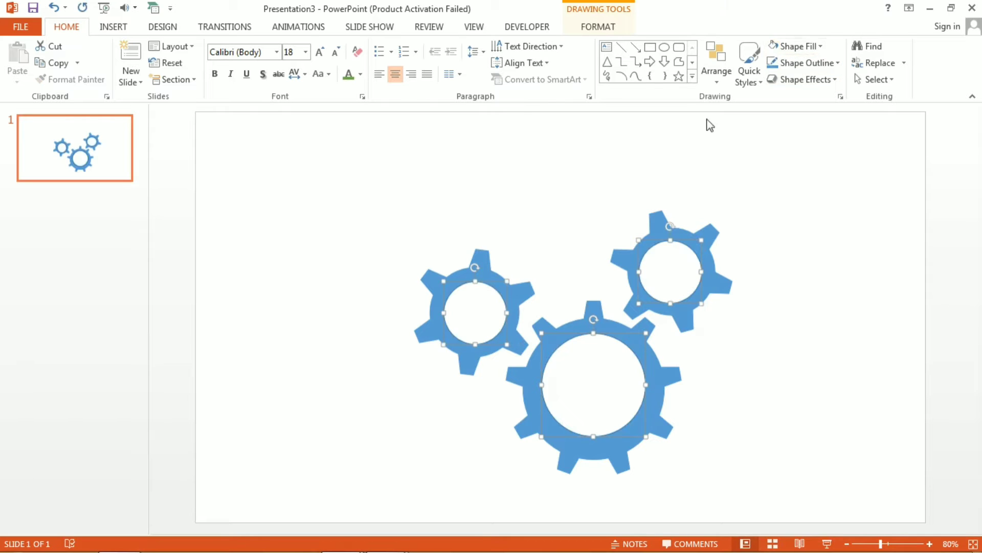
{"action": "left_click", "coordinate": [840, 249]}
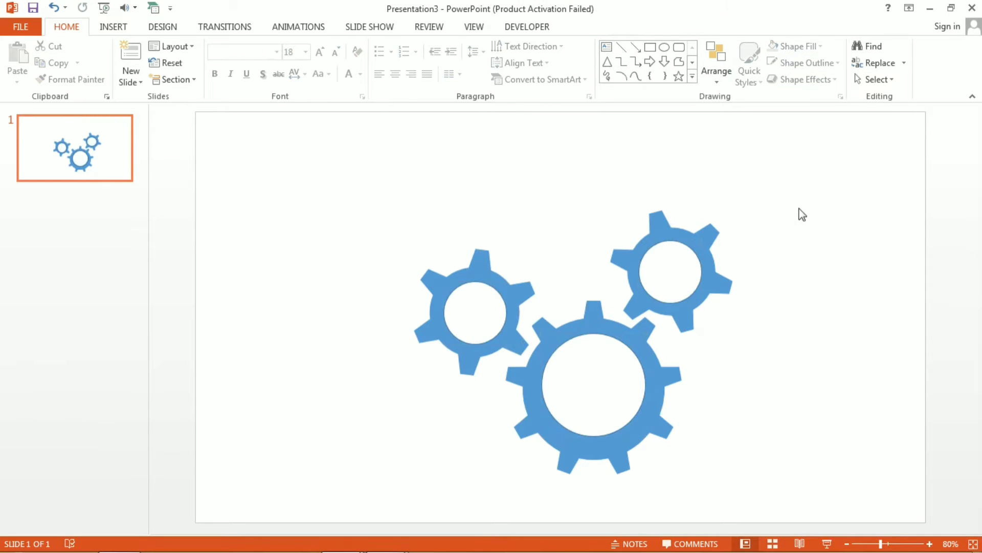
Nudge the big bottom gear slightly down and right.
{"action": "left_click", "coordinate": [713, 232]}
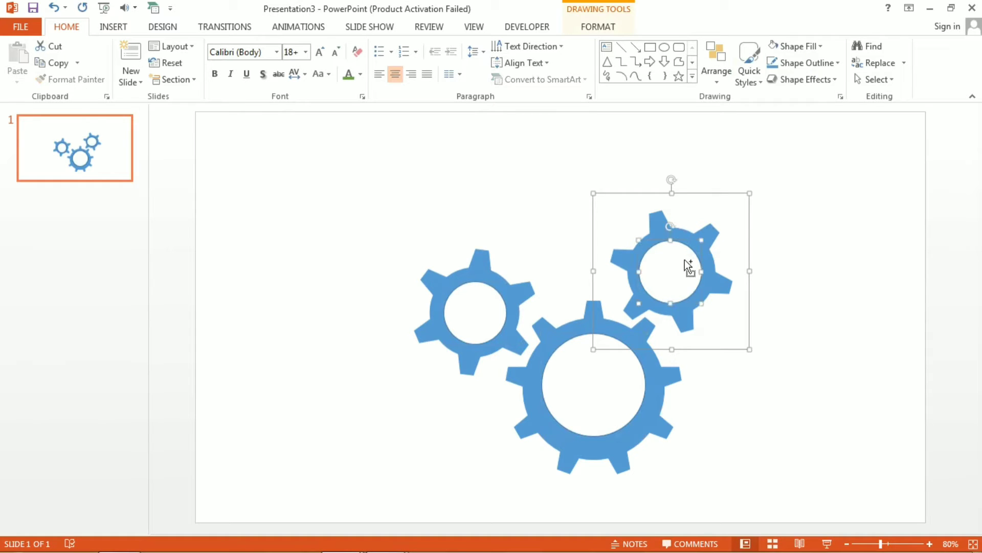
{"action": "left_click", "coordinate": [806, 237]}
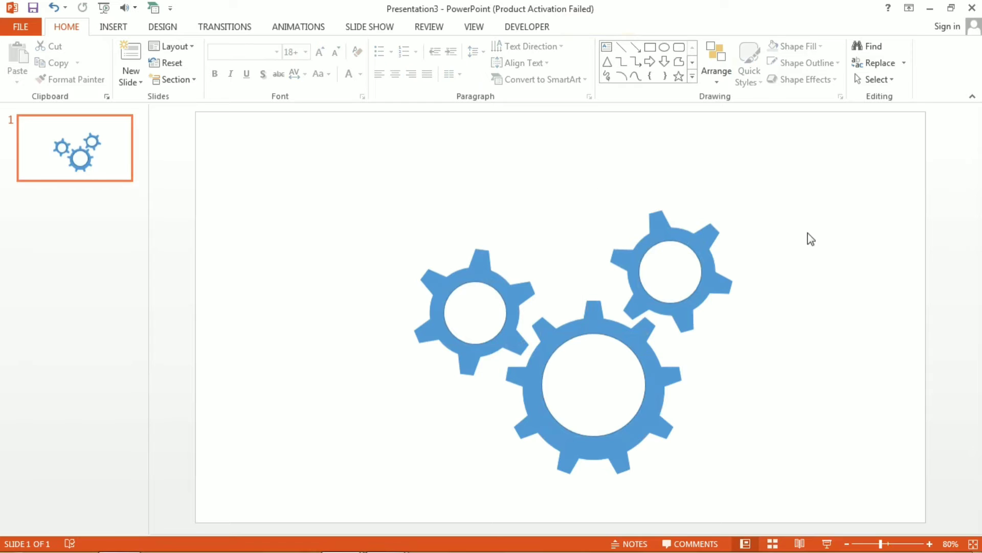
{"action": "left_click", "coordinate": [594, 312]}
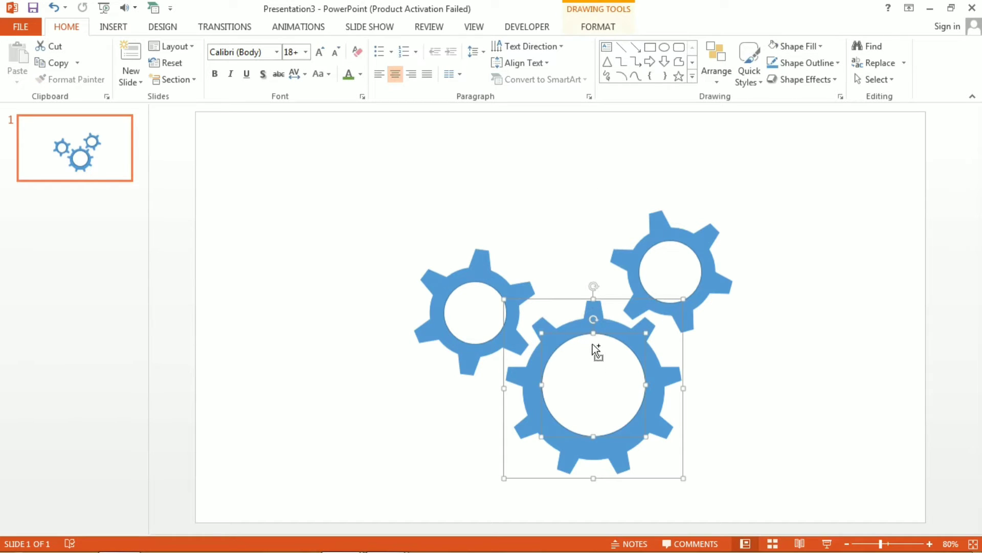
{"action": "left_click_drag", "start_coordinate": [592, 371], "coordinate": [593, 377]}
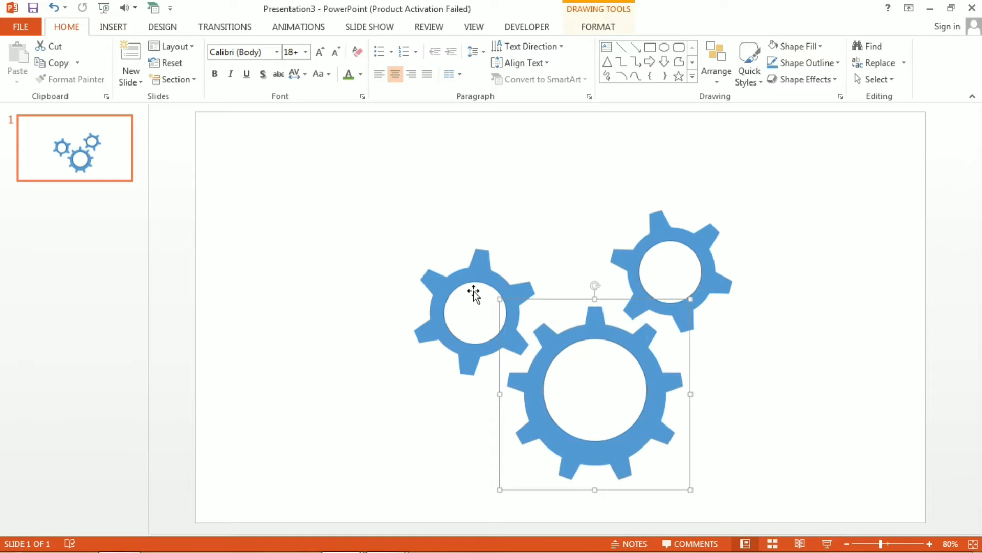
Group the left gear with its centre circle, then select all three gears.
{"action": "left_click", "coordinate": [480, 260]}
{"action": "left_click", "coordinate": [479, 311]}
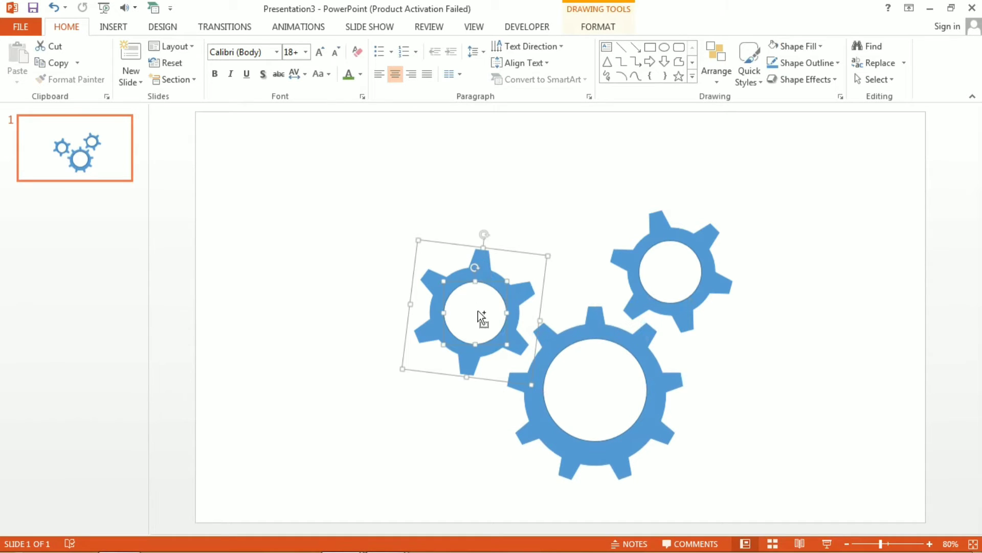
{"action": "key", "text": "ctrl+g"}
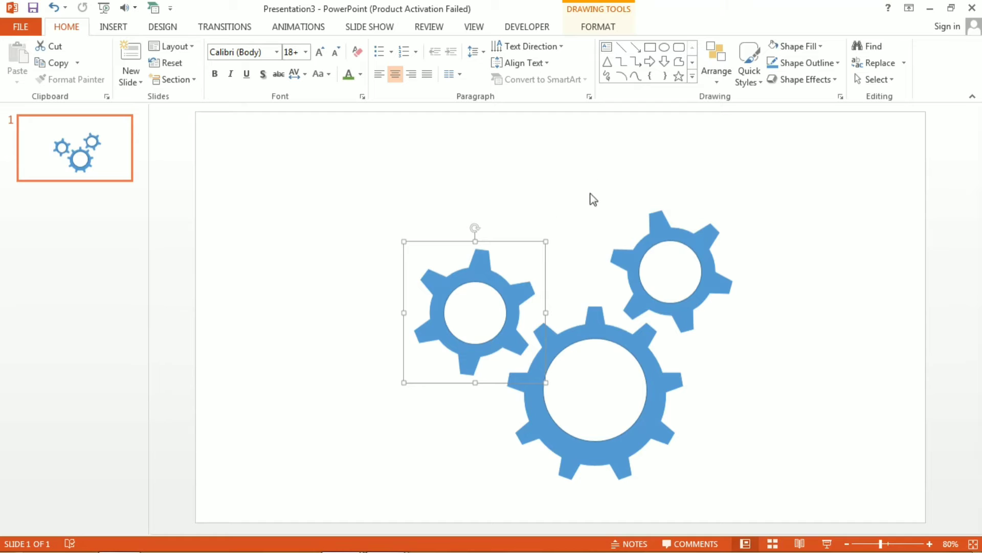
{"action": "left_click", "coordinate": [662, 251], "text": "shift"}
{"action": "left_click", "coordinate": [550, 429], "text": "shift"}
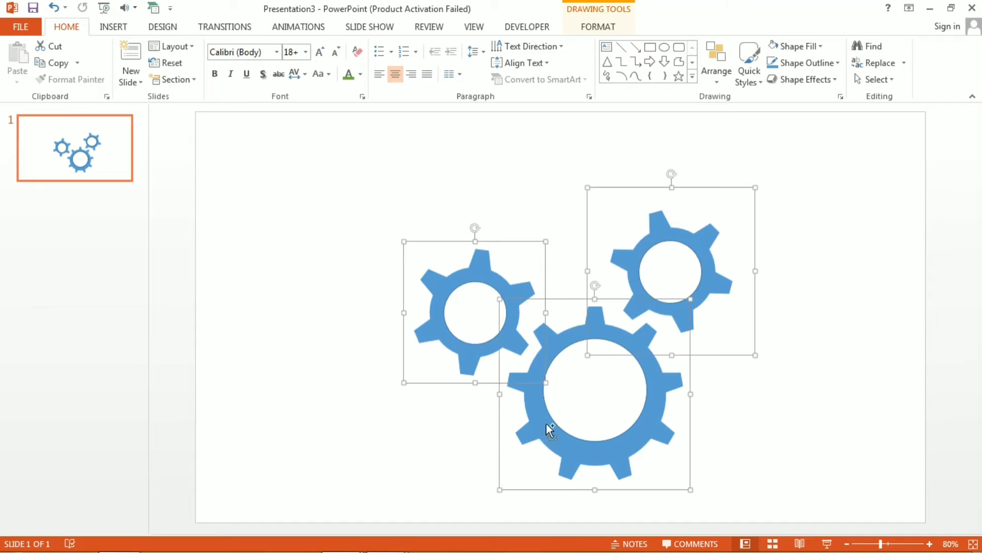
Apply the Spin emphasis animation to all three gears.
{"action": "left_click", "coordinate": [298, 28]}
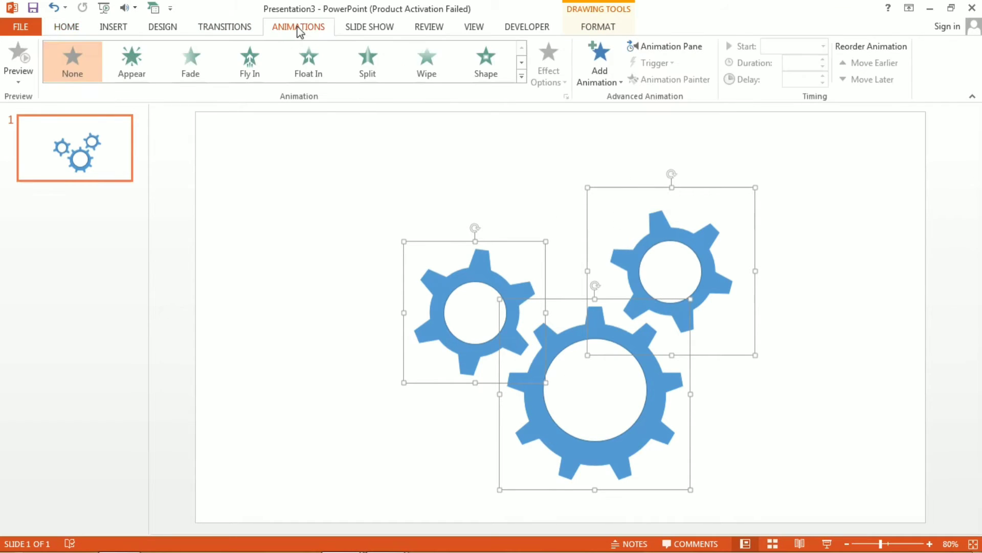
{"action": "left_click", "coordinate": [522, 77]}
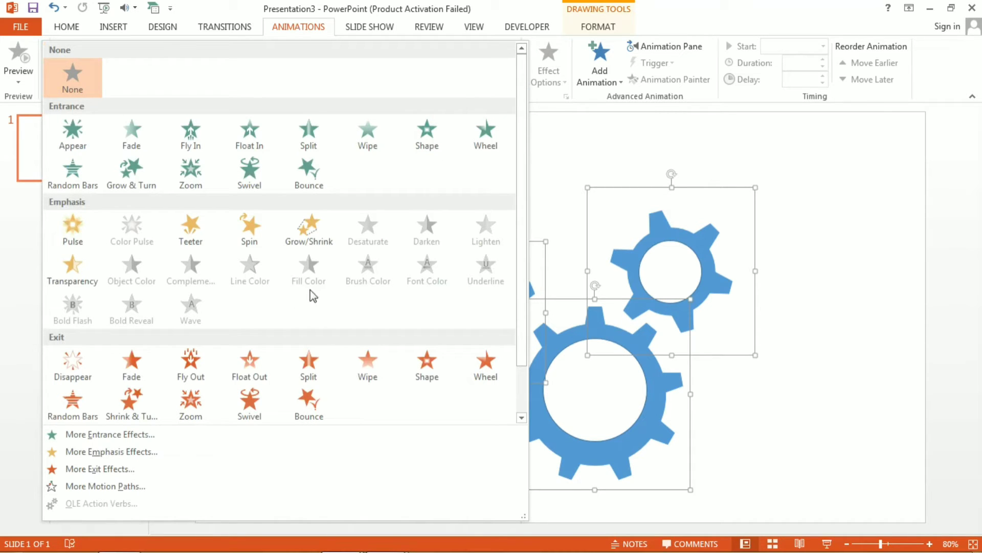
{"action": "left_click", "coordinate": [257, 239]}
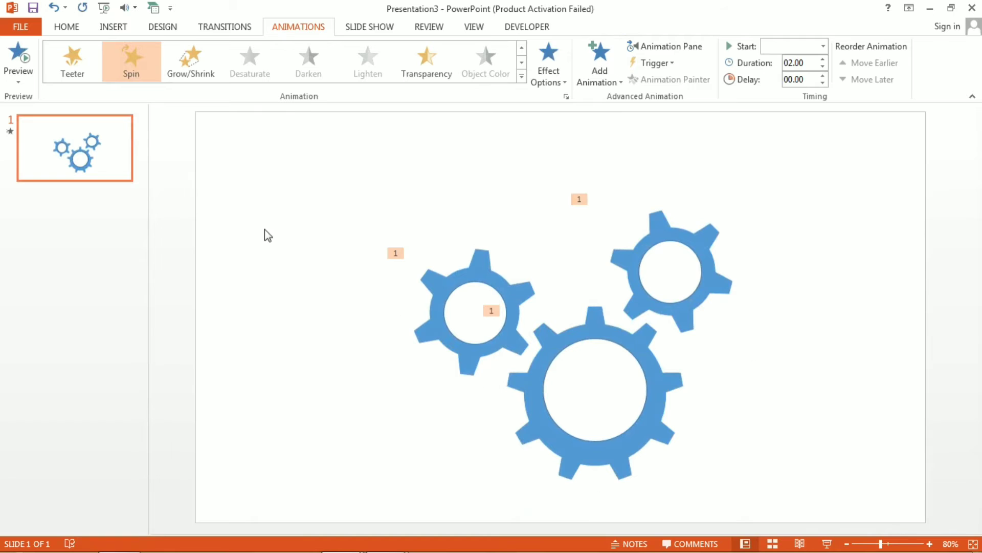
Set the upper-right and left gears to spin Counterclockwise.
{"action": "left_click", "coordinate": [680, 265]}
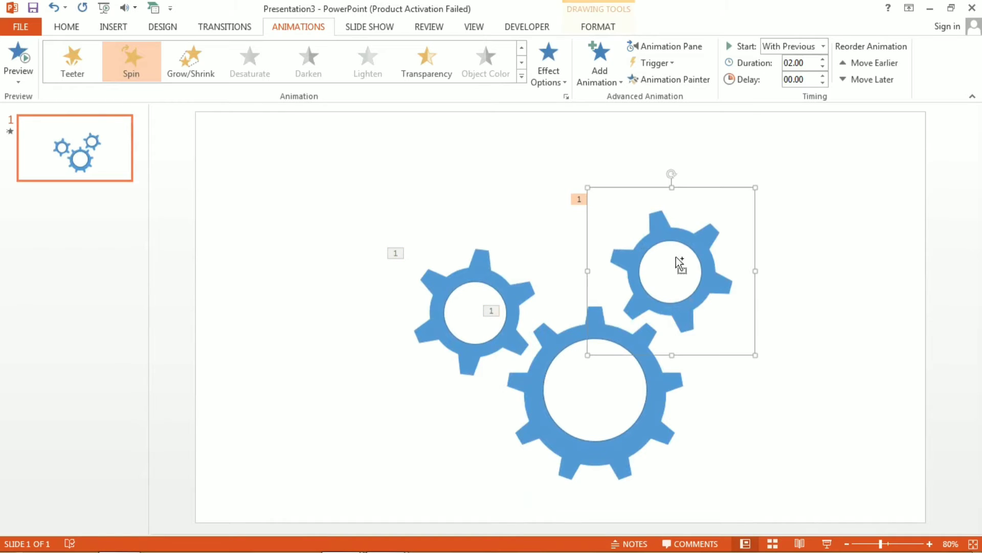
{"action": "left_click", "coordinate": [507, 291], "text": "shift"}
{"action": "left_click", "coordinate": [552, 76]}
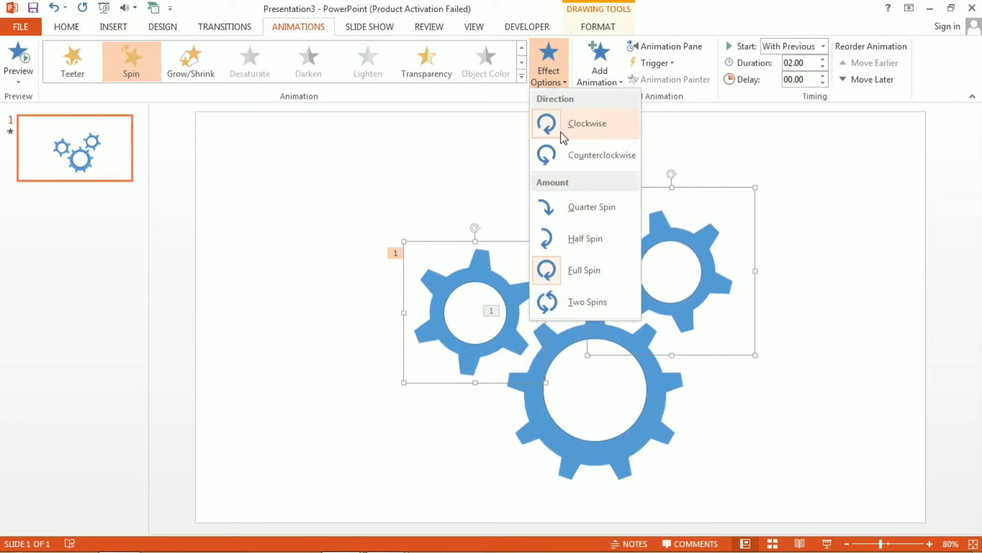
{"action": "left_click", "coordinate": [565, 156]}
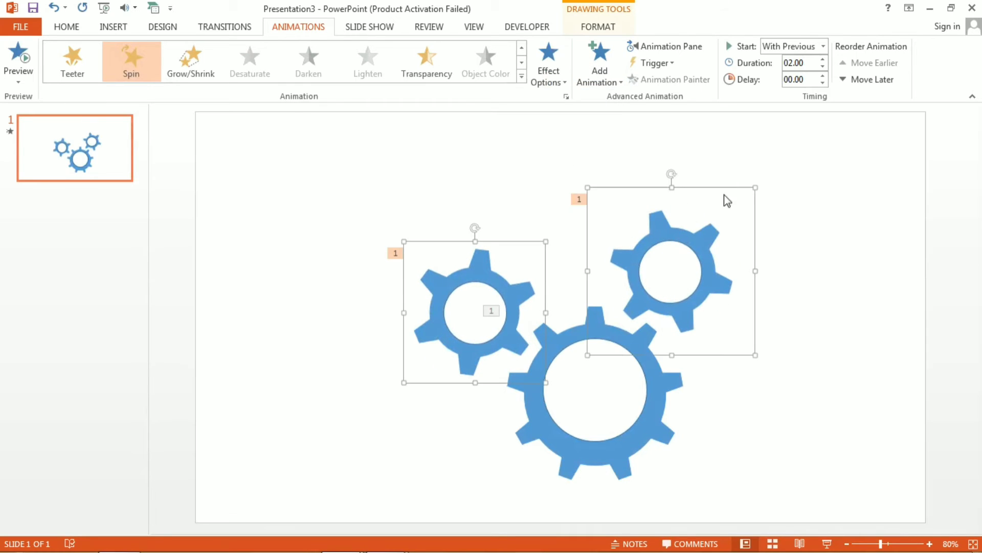
{"action": "left_click", "coordinate": [421, 195]}
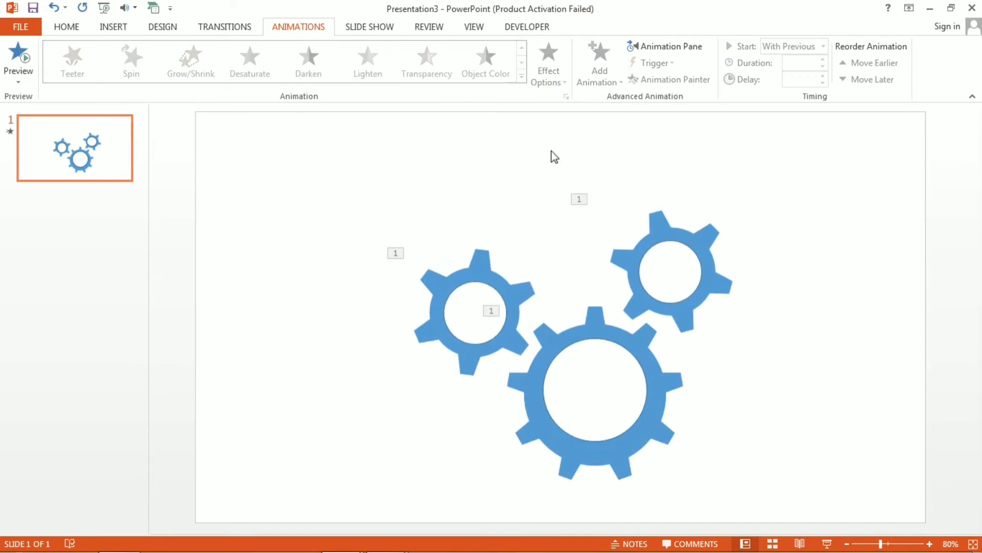
{"action": "left_click", "coordinate": [688, 44]}
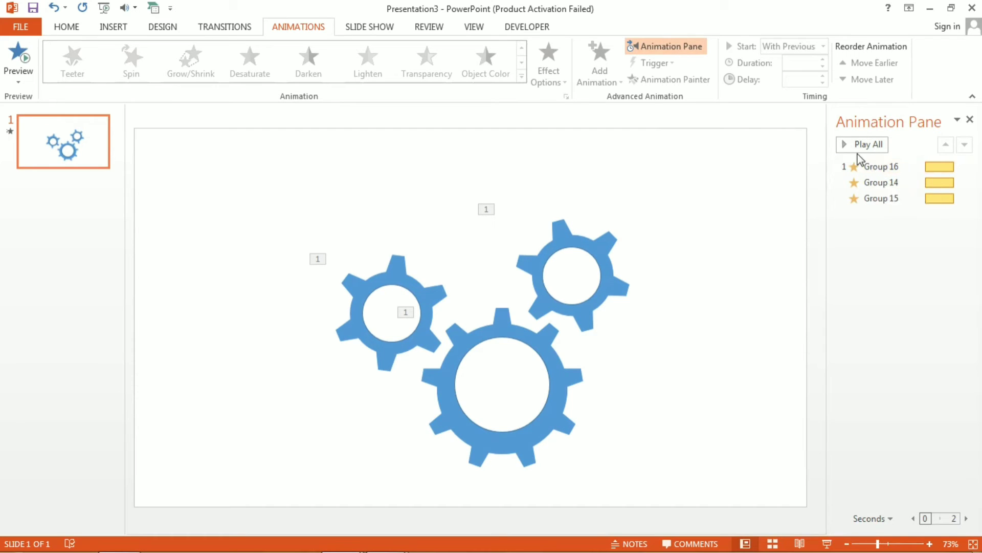
Set Group 16's Spin timing to repeat Until Next Click and preview it.
{"action": "right_click", "coordinate": [878, 168]}
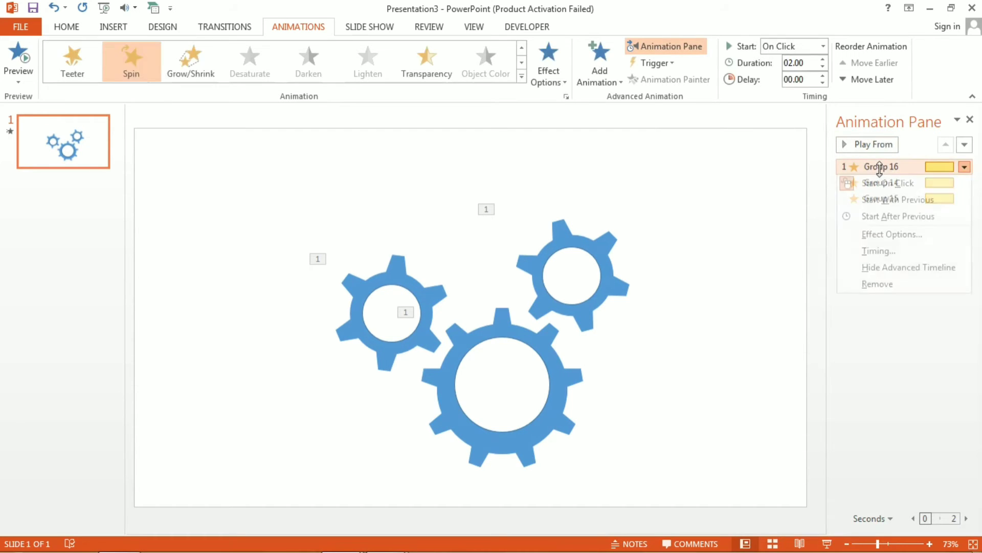
{"action": "left_click", "coordinate": [877, 235]}
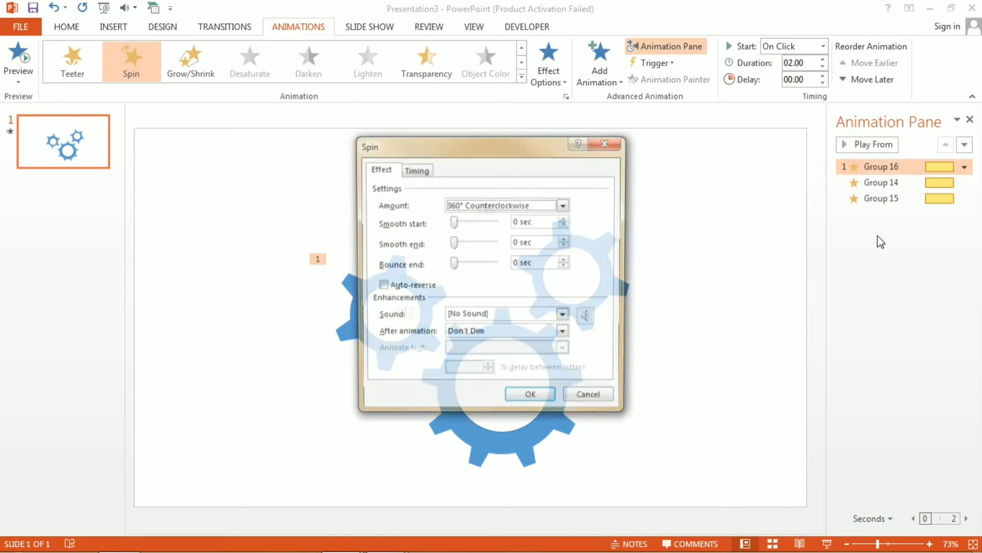
{"action": "left_click", "coordinate": [453, 242]}
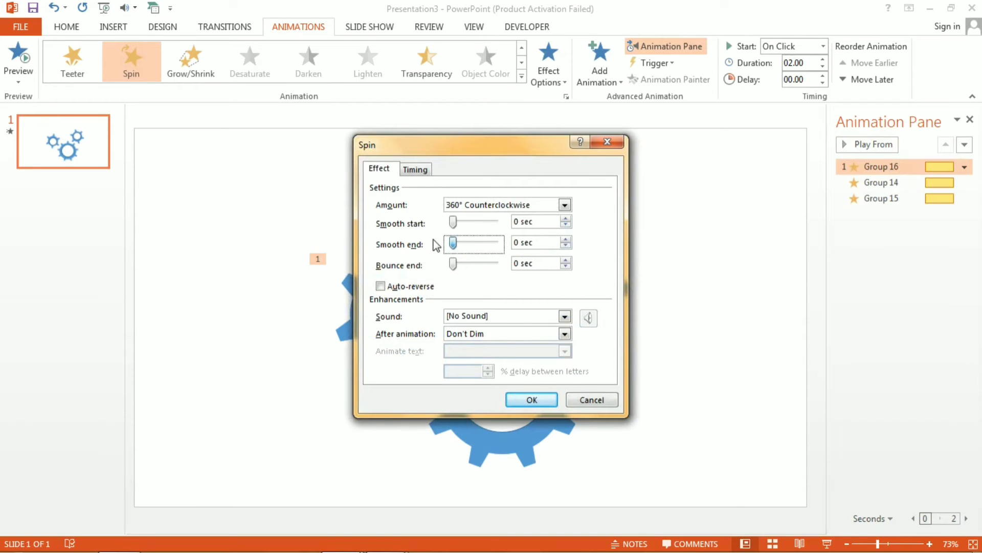
{"action": "left_click", "coordinate": [415, 171]}
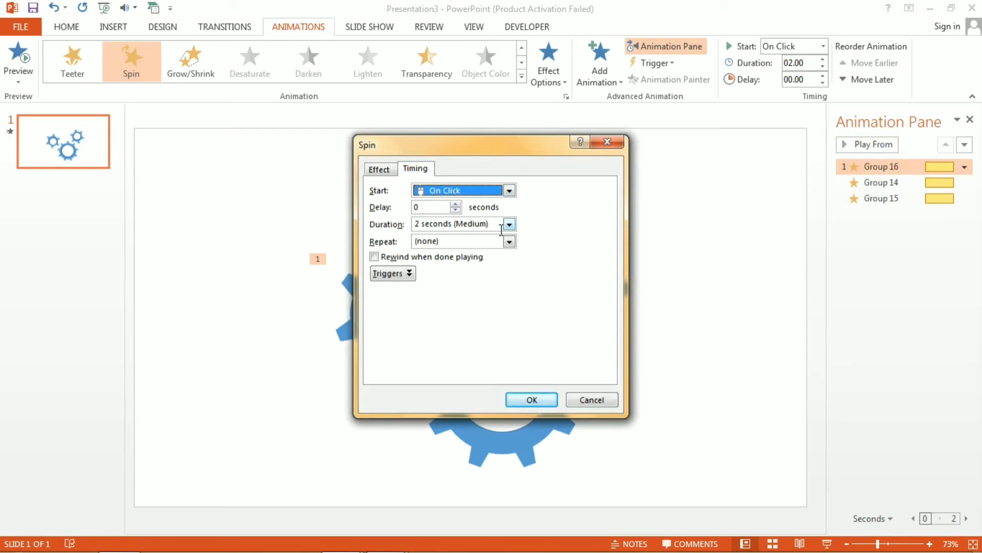
{"action": "left_click", "coordinate": [510, 241]}
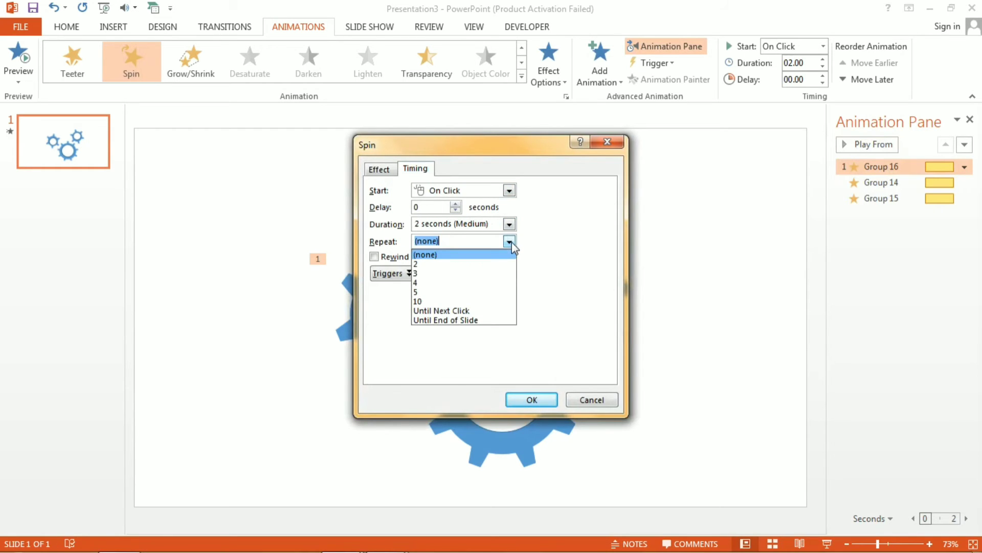
{"action": "left_click", "coordinate": [470, 310]}
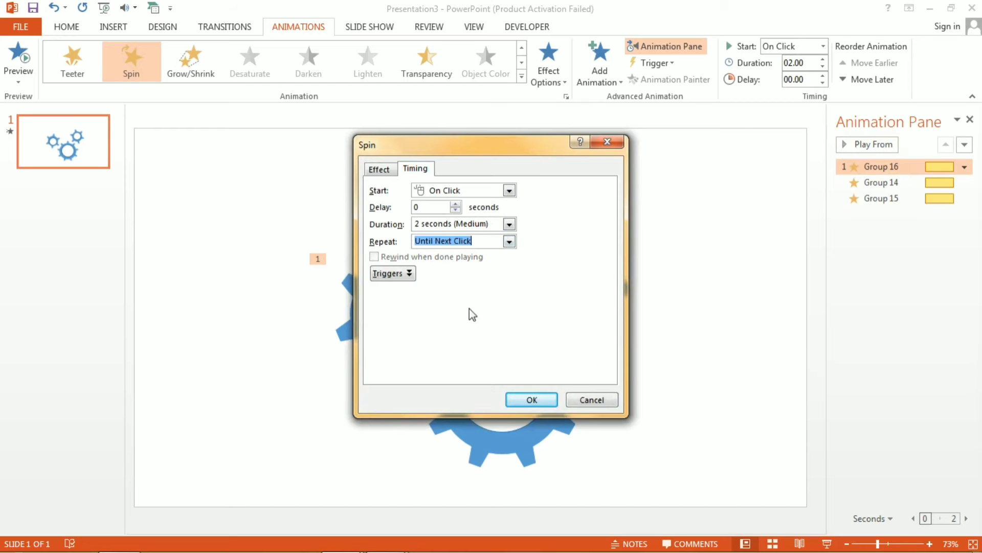
{"action": "left_click", "coordinate": [532, 400]}
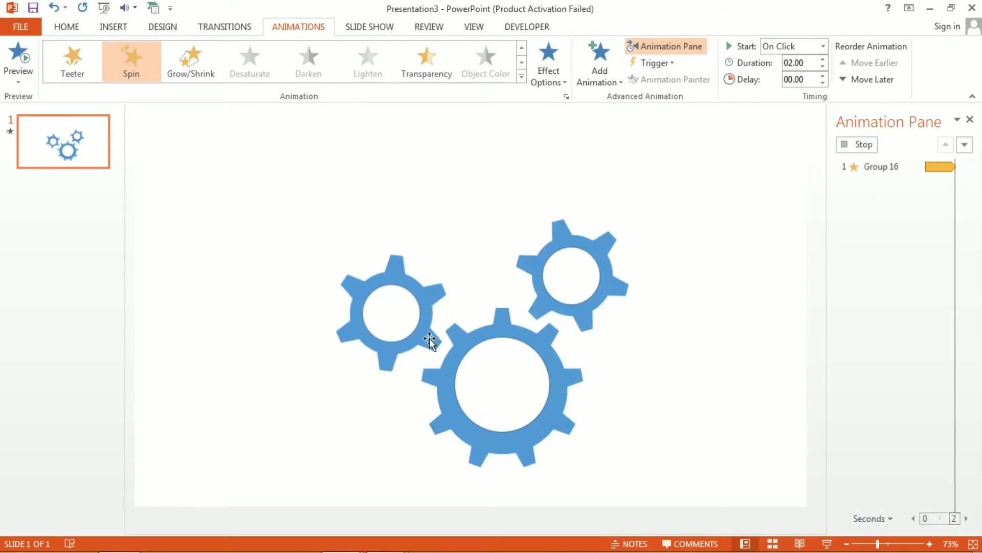
{"action": "left_click", "coordinate": [866, 199], "text": "shift"}
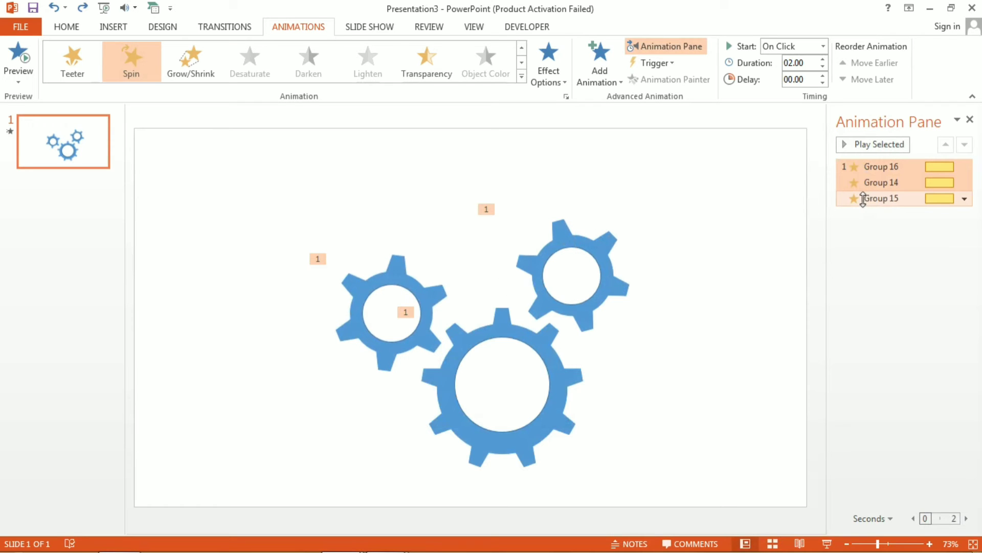
Set the Spin animations of Group 14 and Group 15 to repeat Until Next Click.
{"action": "right_click", "coordinate": [859, 189]}
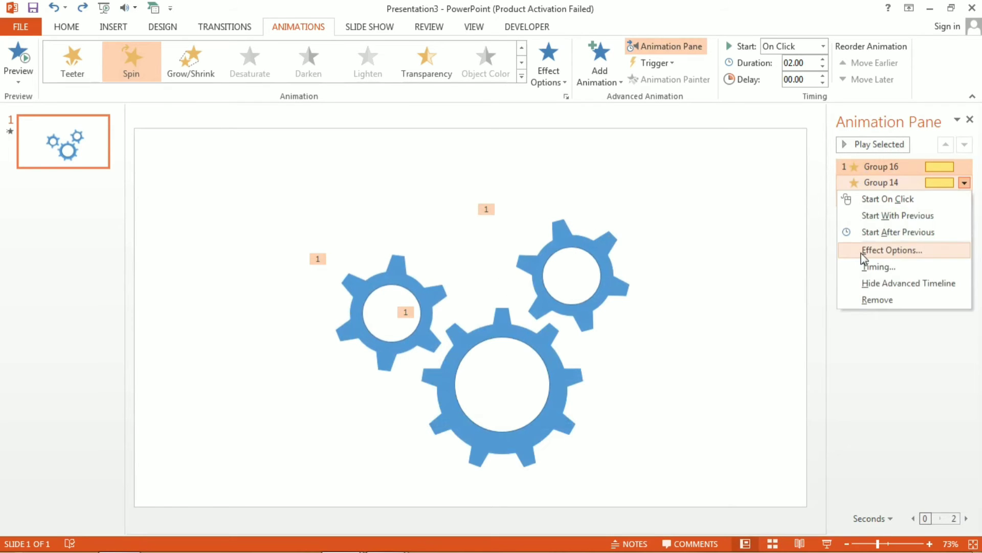
{"action": "left_click", "coordinate": [862, 250]}
{"action": "left_click", "coordinate": [425, 168]}
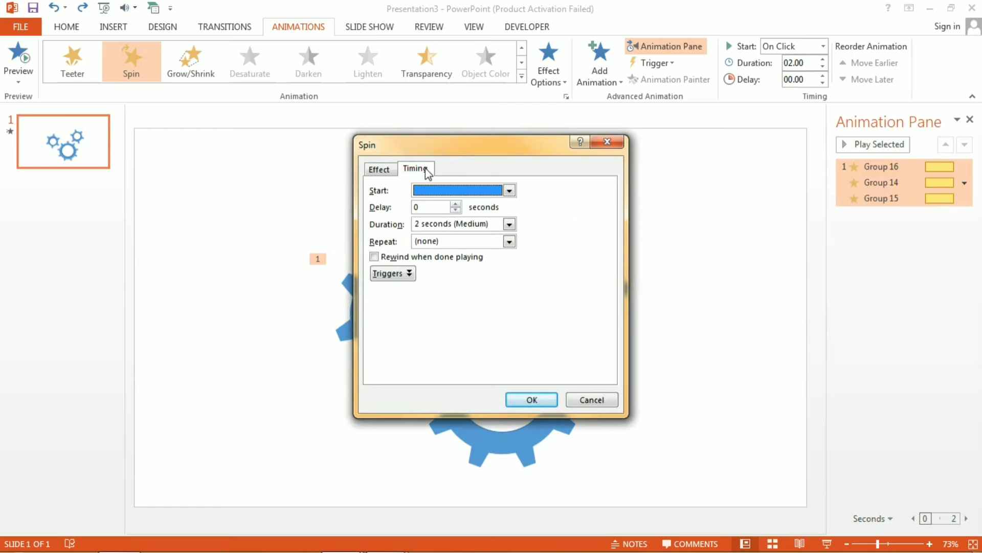
{"action": "left_click", "coordinate": [509, 241]}
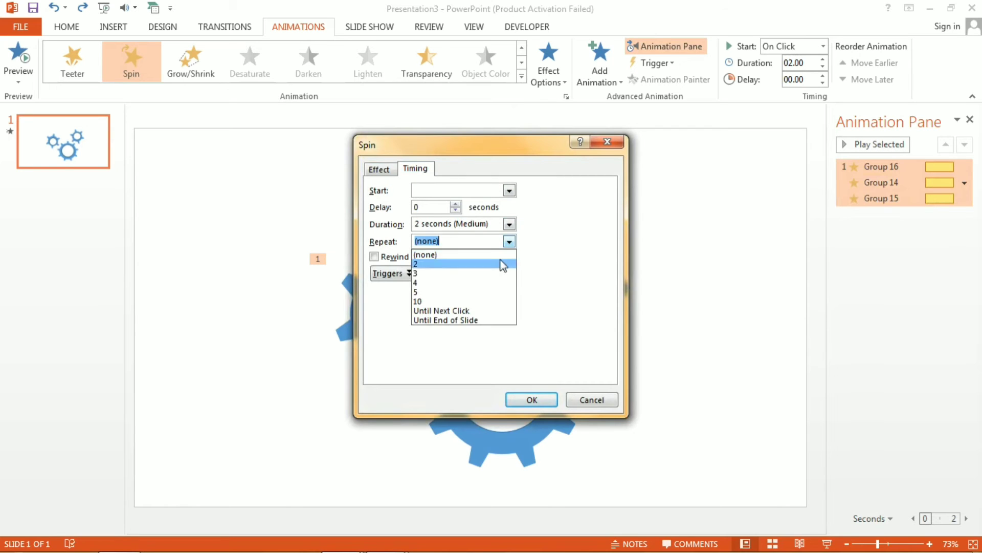
{"action": "left_click", "coordinate": [483, 315]}
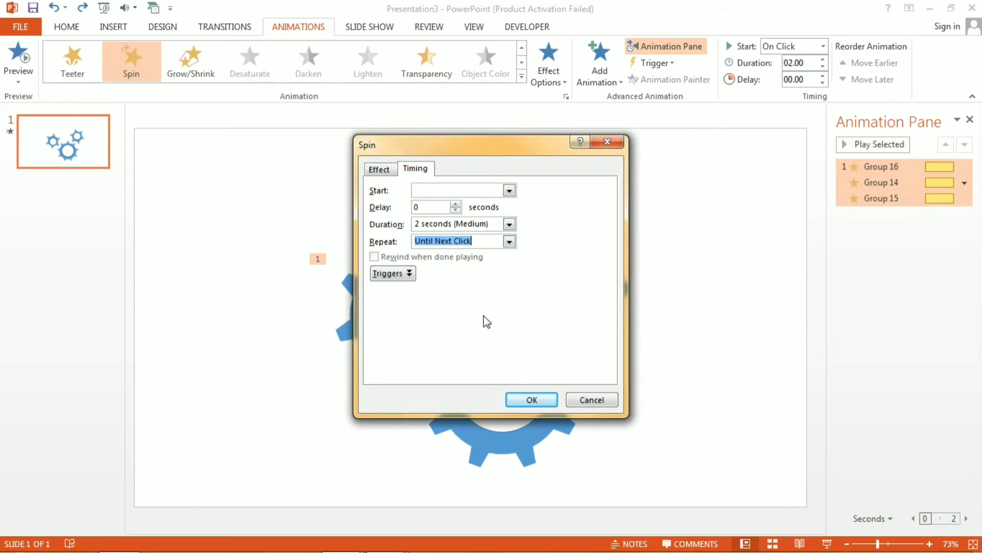
{"action": "left_click", "coordinate": [529, 401]}
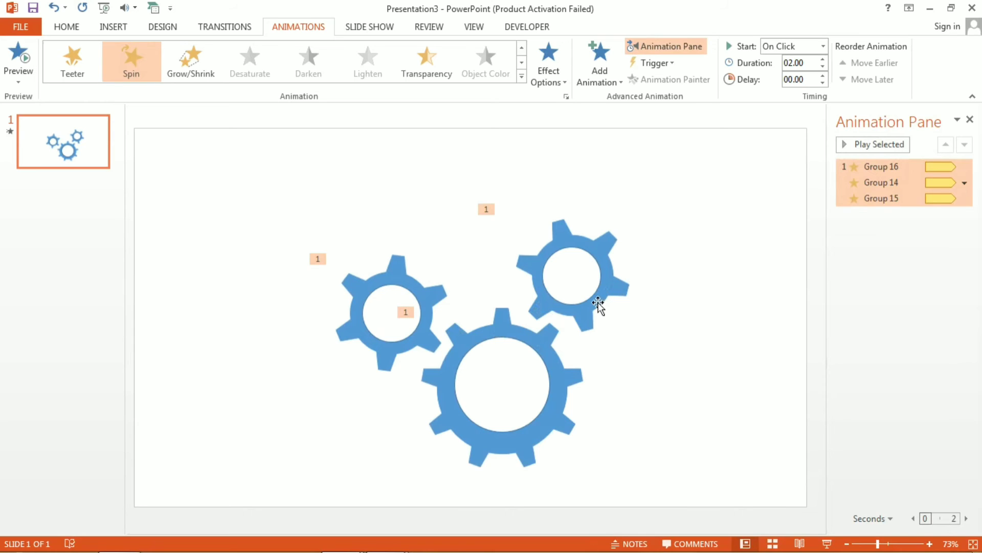
Ungroup the left gear and then the two remaining gears.
{"action": "left_click", "coordinate": [390, 274]}
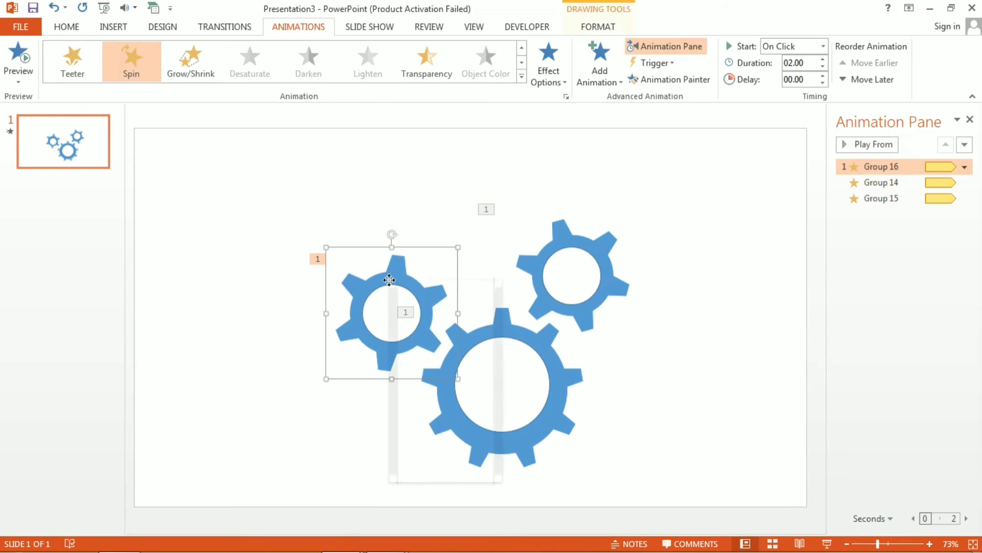
{"action": "right_click", "coordinate": [391, 280]}
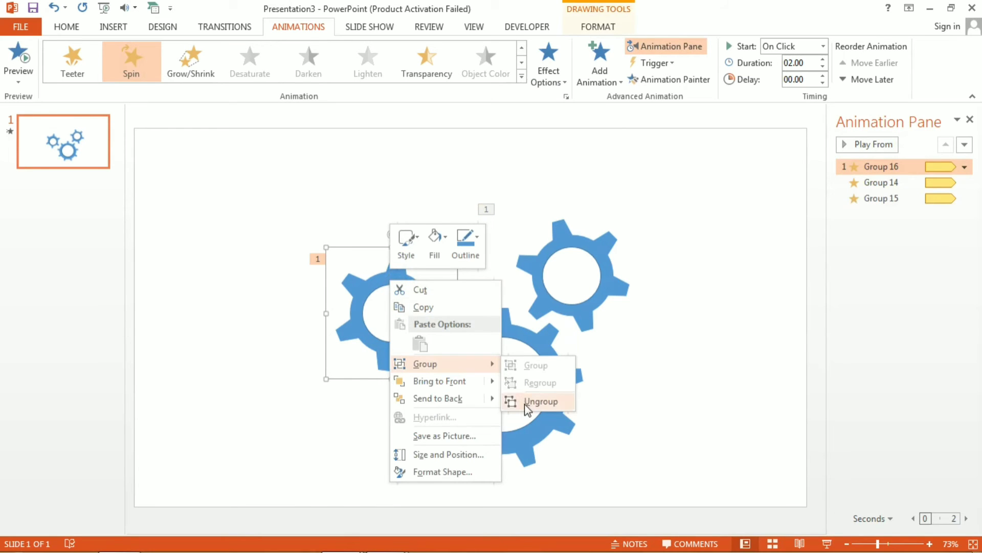
{"action": "left_click", "coordinate": [524, 402]}
{"action": "left_click_drag", "start_coordinate": [285, 183], "coordinate": [858, 540]}
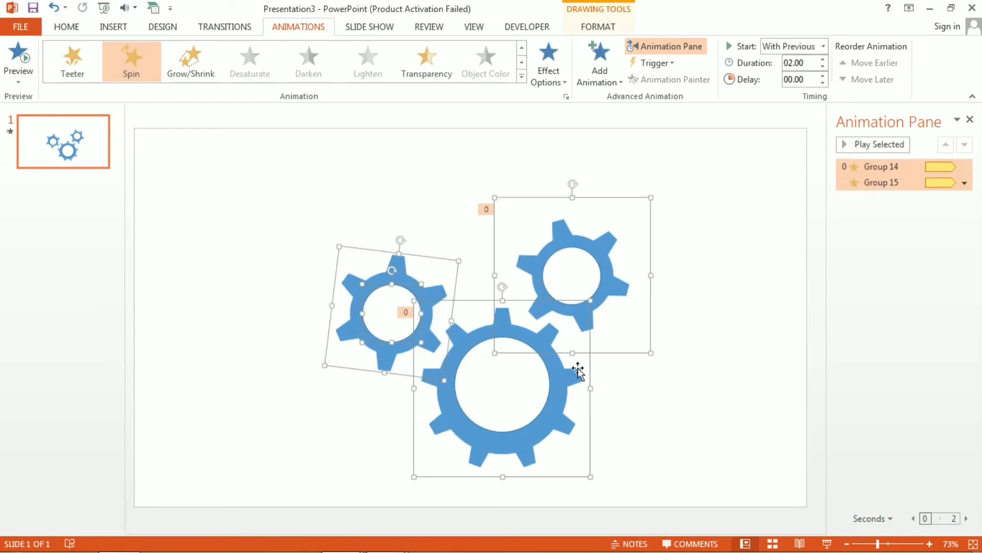
{"action": "right_click", "coordinate": [543, 371]}
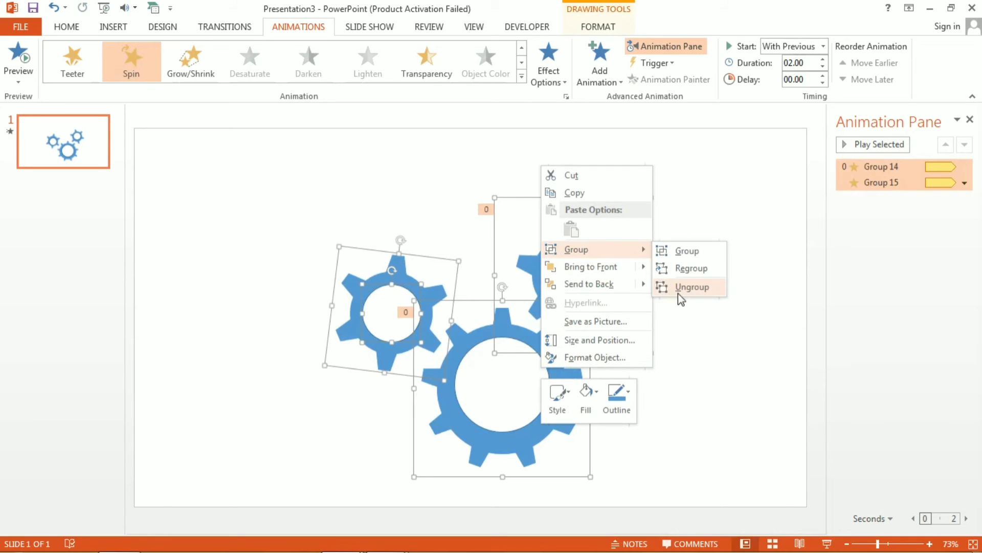
{"action": "left_click", "coordinate": [677, 293]}
{"action": "left_click", "coordinate": [722, 325]}
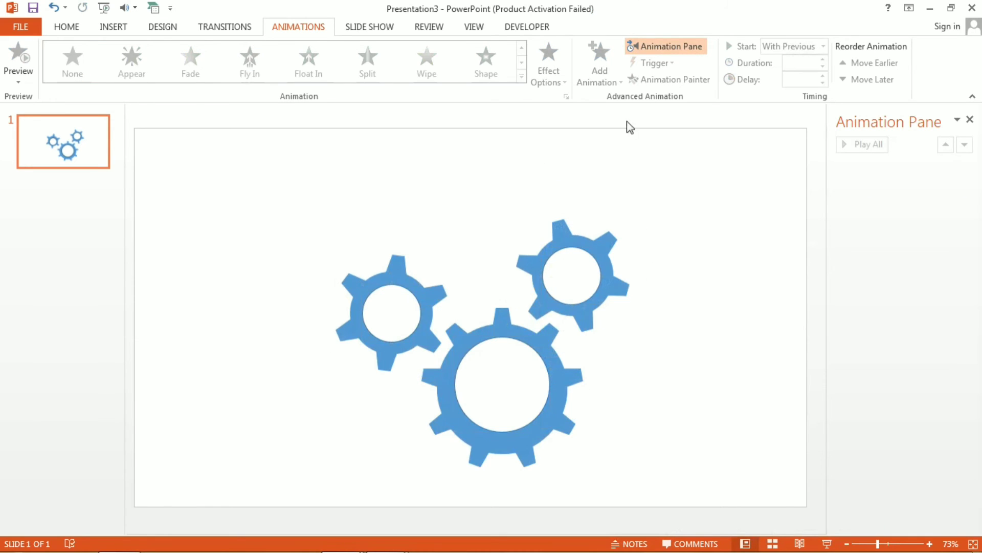
Fill all three gears with Blue-Gray, Text 2, Darker 25%.
{"action": "left_click", "coordinate": [561, 260]}
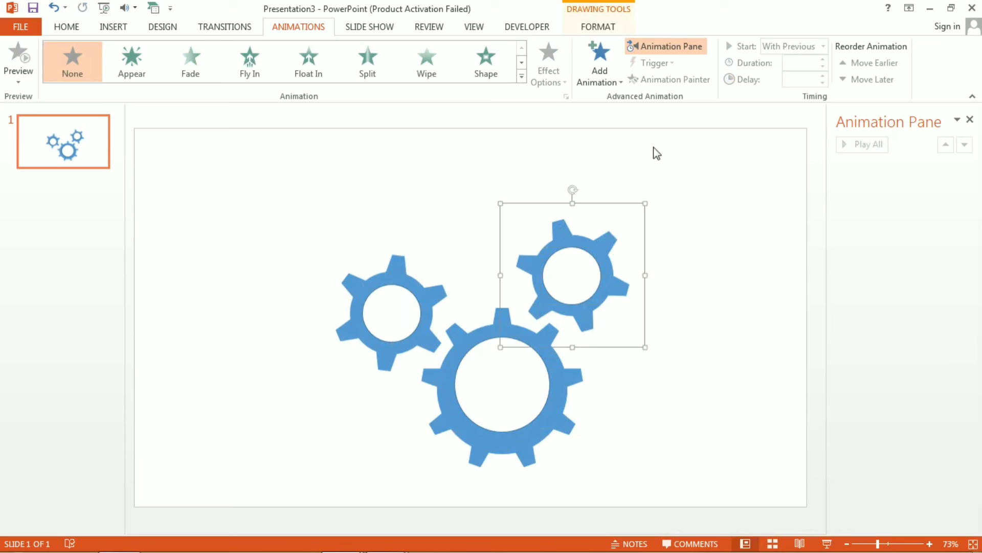
{"action": "left_click", "coordinate": [67, 27]}
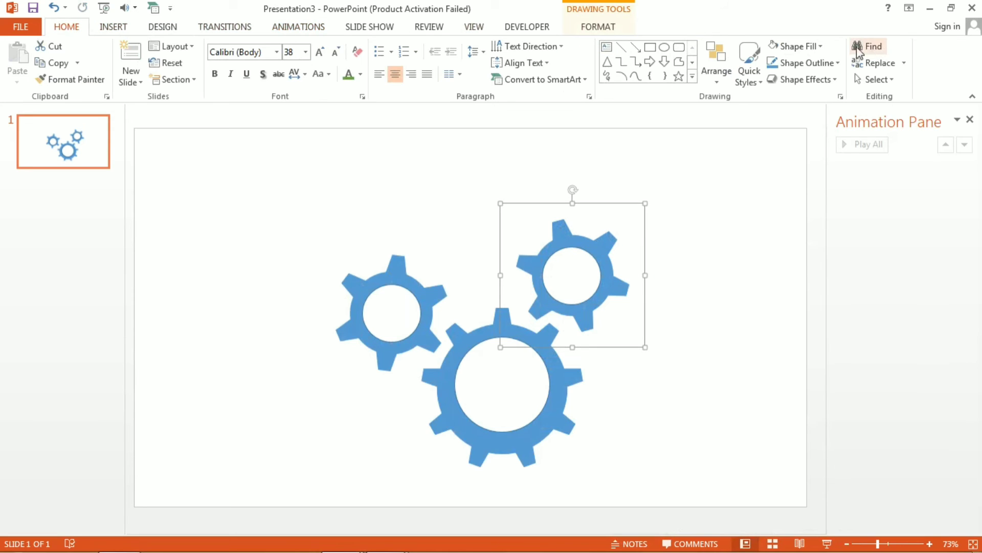
{"action": "left_click", "coordinate": [796, 48]}
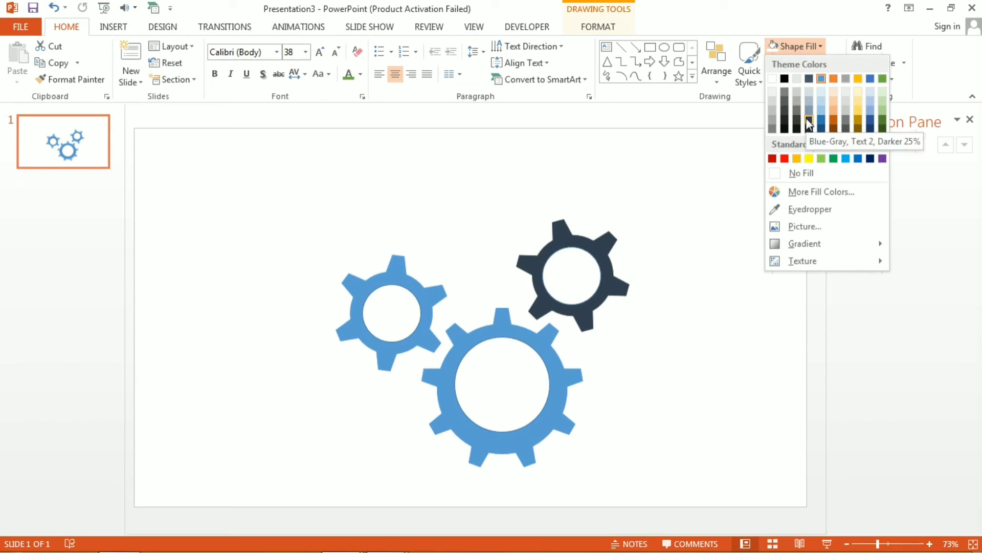
{"action": "left_click", "coordinate": [809, 124]}
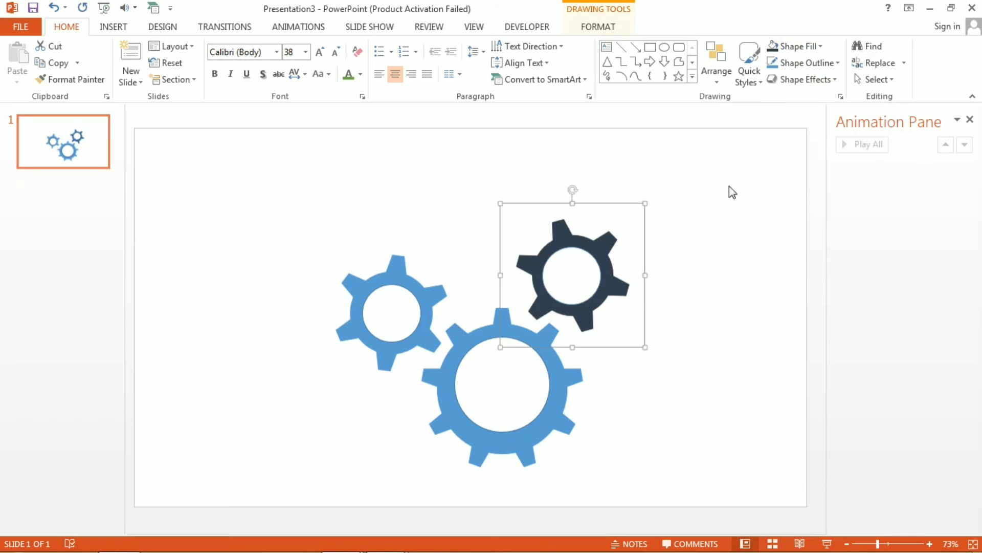
{"action": "left_click", "coordinate": [485, 326]}
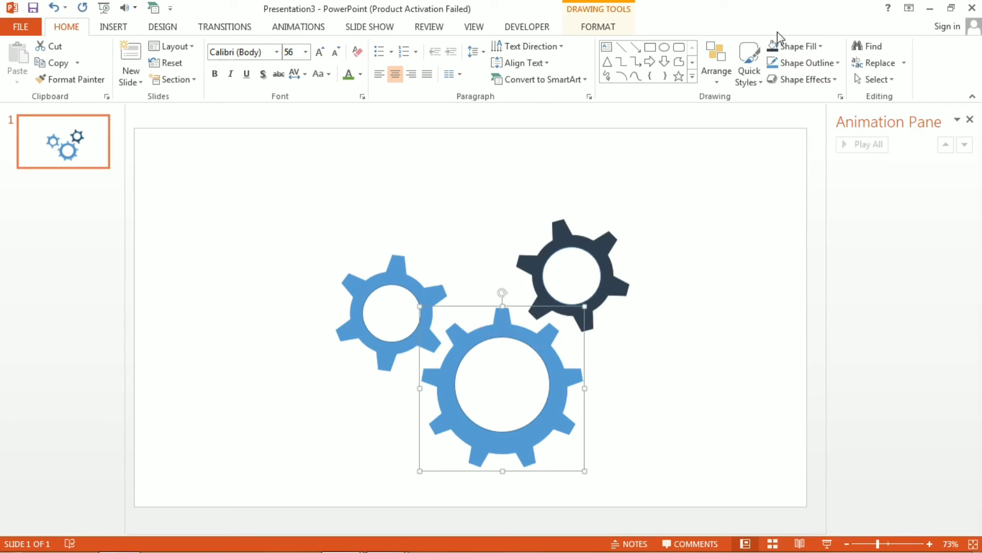
{"action": "left_click", "coordinate": [773, 47]}
{"action": "left_click", "coordinate": [391, 264]}
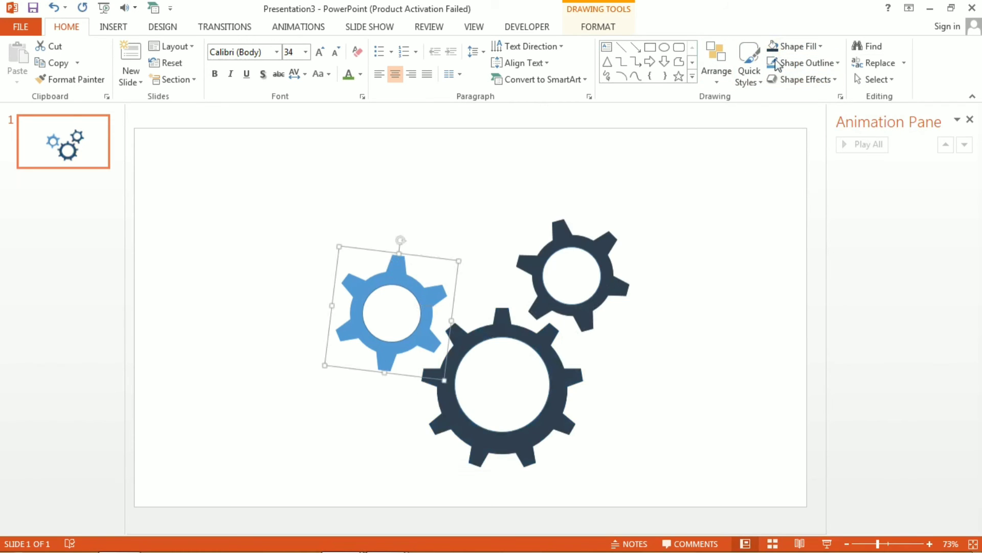
{"action": "left_click", "coordinate": [773, 47]}
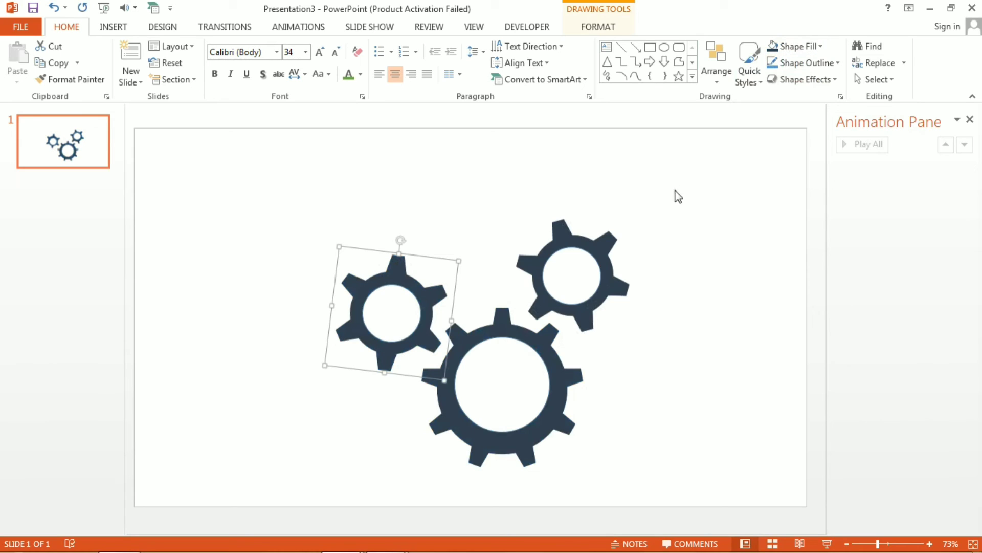
Regroup the top-right gear, try moving it upward, and undo the move.
{"action": "left_click", "coordinate": [410, 314]}
{"action": "left_click", "coordinate": [609, 235]}
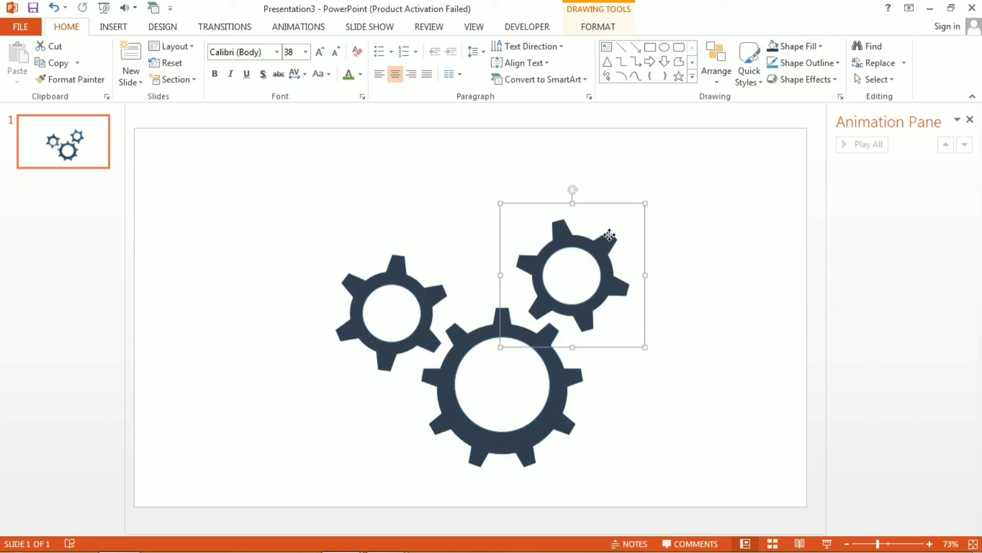
{"action": "left_click", "coordinate": [577, 266]}
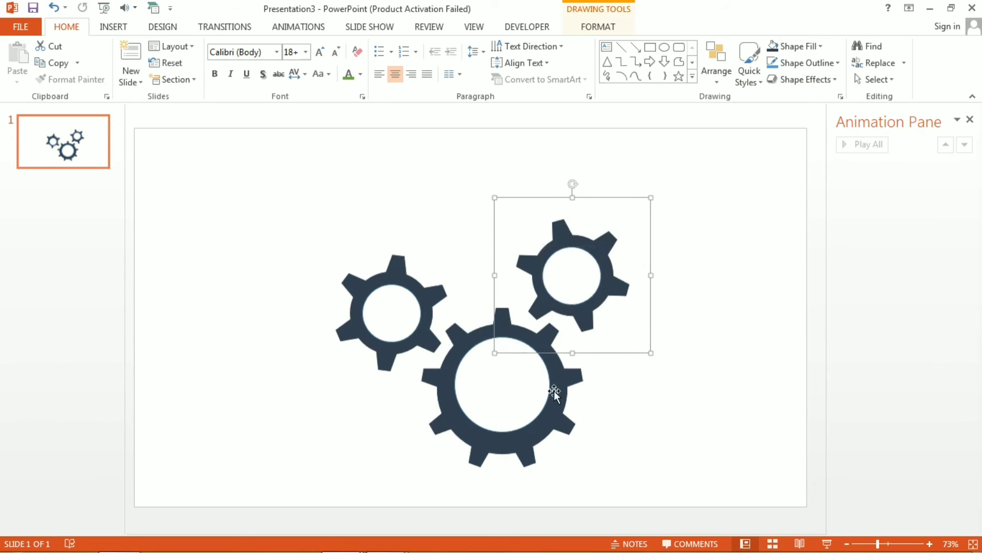
{"action": "left_click", "coordinate": [567, 372]}
{"action": "left_click", "coordinate": [512, 365]}
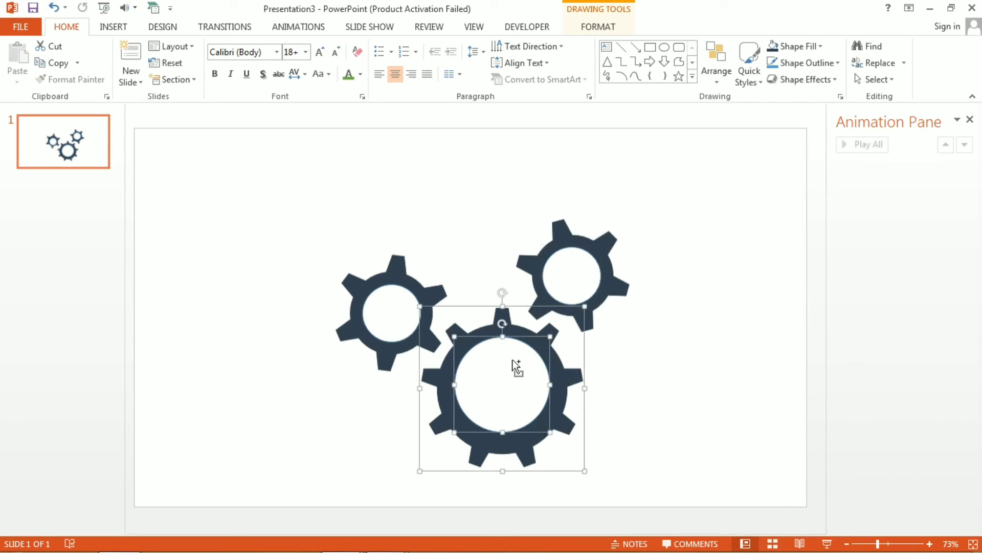
{"action": "left_click", "coordinate": [570, 274]}
{"action": "left_click_drag", "start_coordinate": [570, 275], "coordinate": [604, 224]}
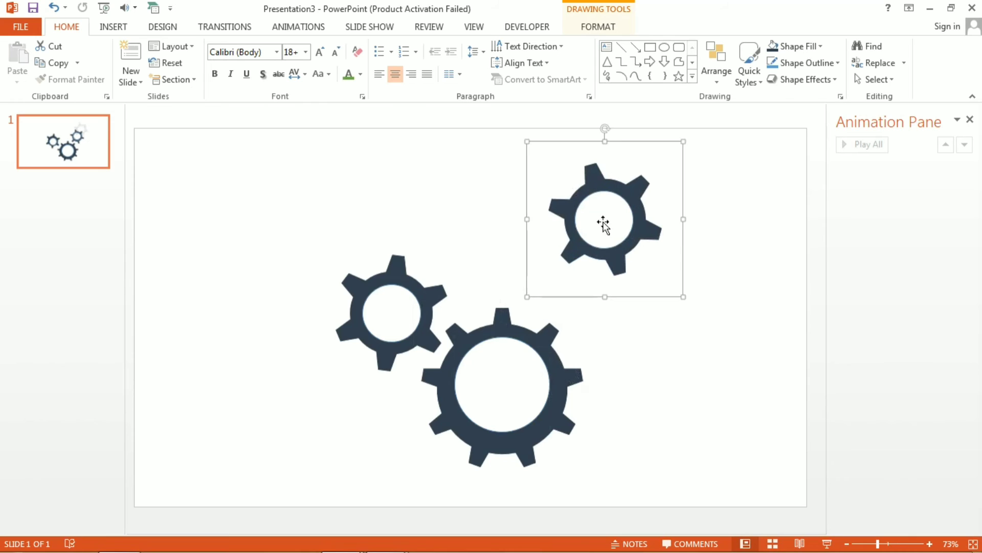
{"action": "key", "text": "ctrl+z"}
{"action": "key", "text": "ctrl+y"}
{"action": "key", "text": "ctrl+z"}
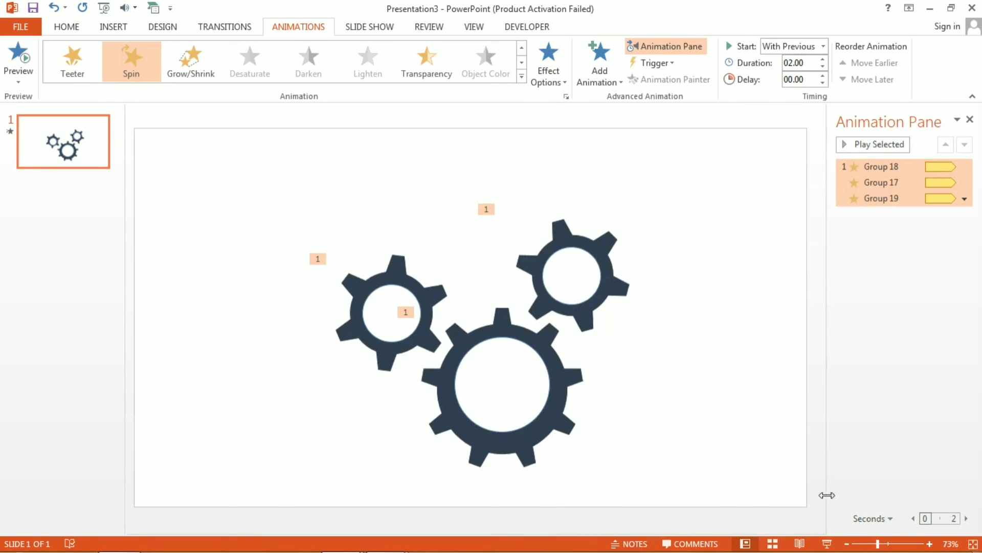
Play the slide show to watch the three dark gears spin together.
{"action": "left_click", "coordinate": [827, 543]}
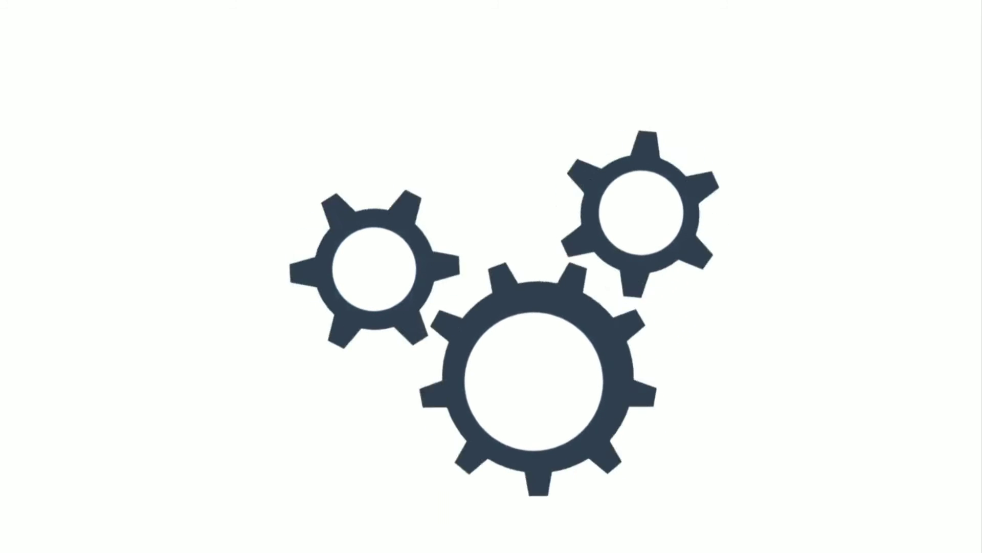
Exit the slide show with Esc and return to Normal view.
{"action": "key", "text": "Escape"}
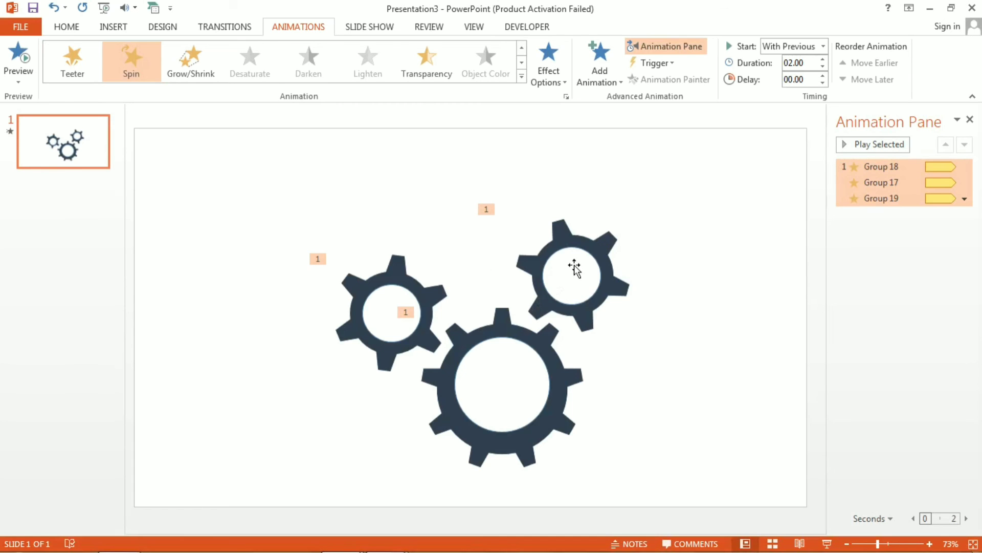